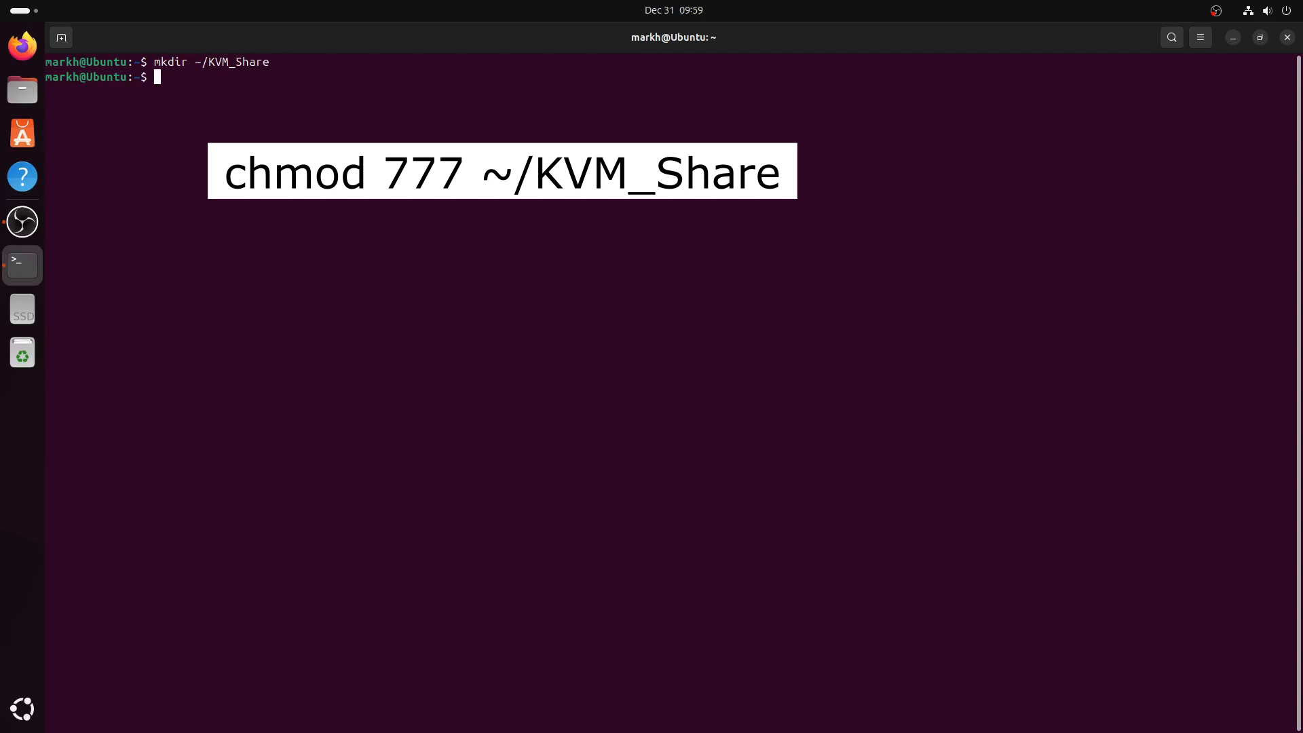
- Run chmod 777 on ~/KVM_Share to give everyone full permissions on the folder
text(chmod 777 ~/KVM_Share)
key(Return)
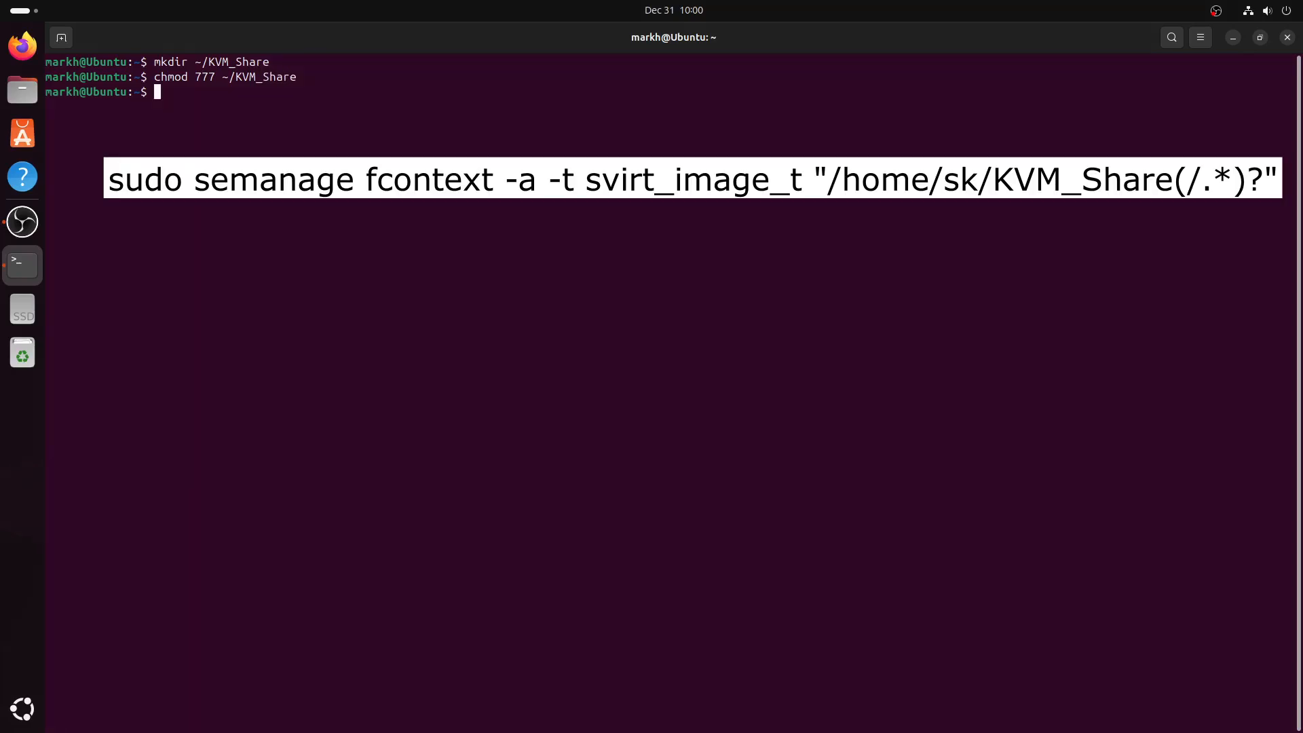
- Run sudo semanage fcontext -a -t svirt_image_t for the home directory's quoted path ending in KVM_Share(/.*)?, authenticating with the sudo password
text(sudo sema)
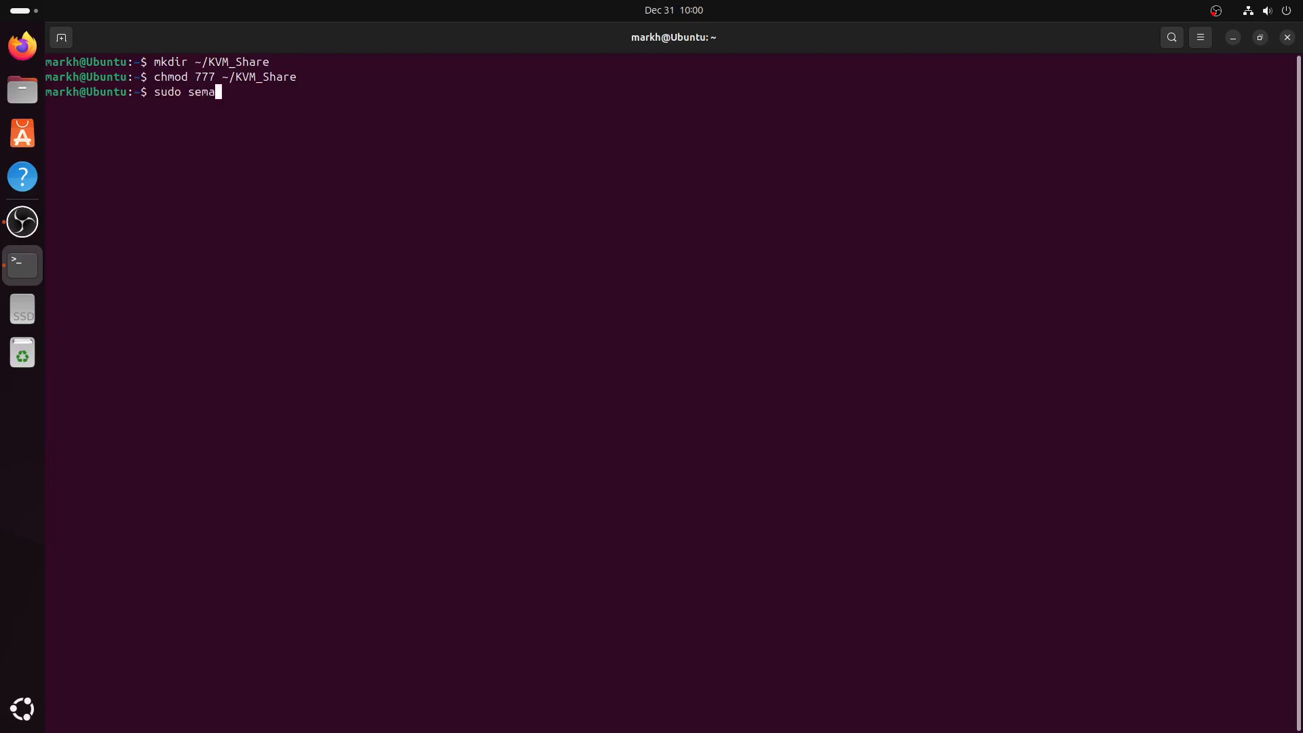
text(nage fcontext -a -t svirt_image_t "/home")
key(Left)
text(/home/markh/KVM)
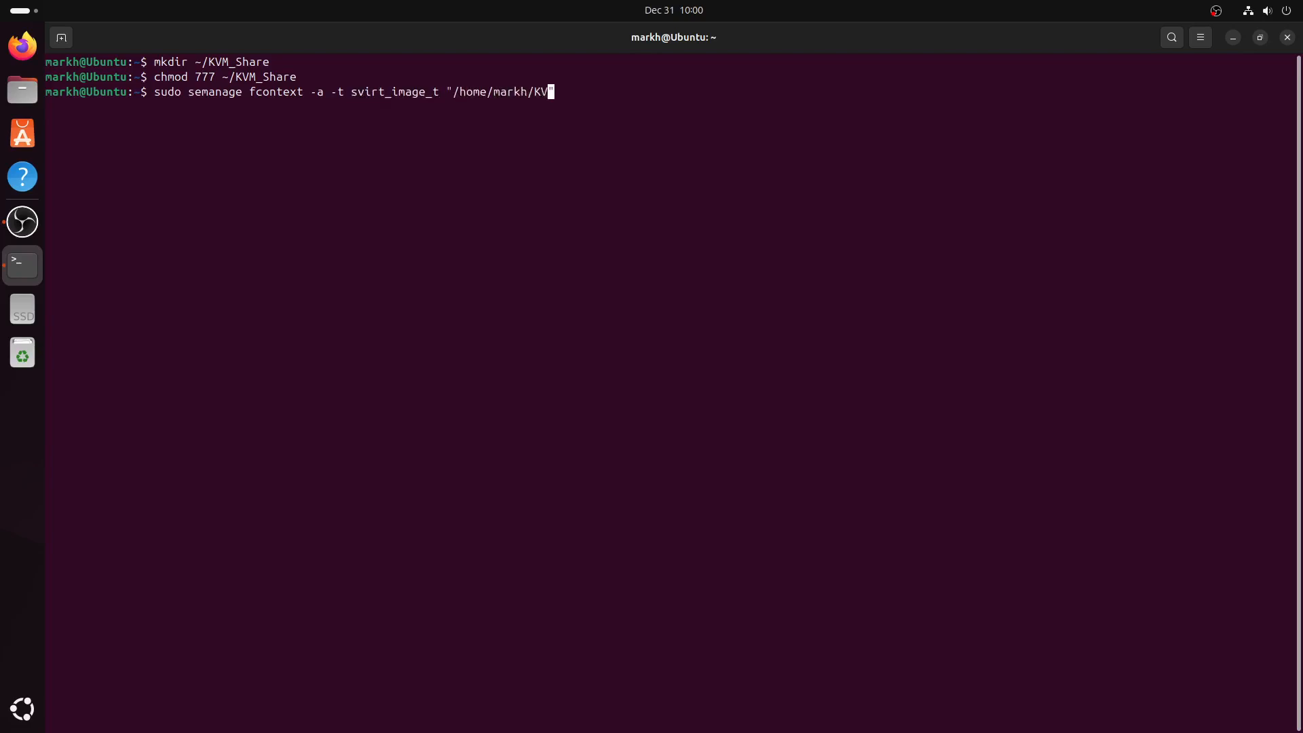
text(_Share(/.*)?)
key(Return)
key(Return)
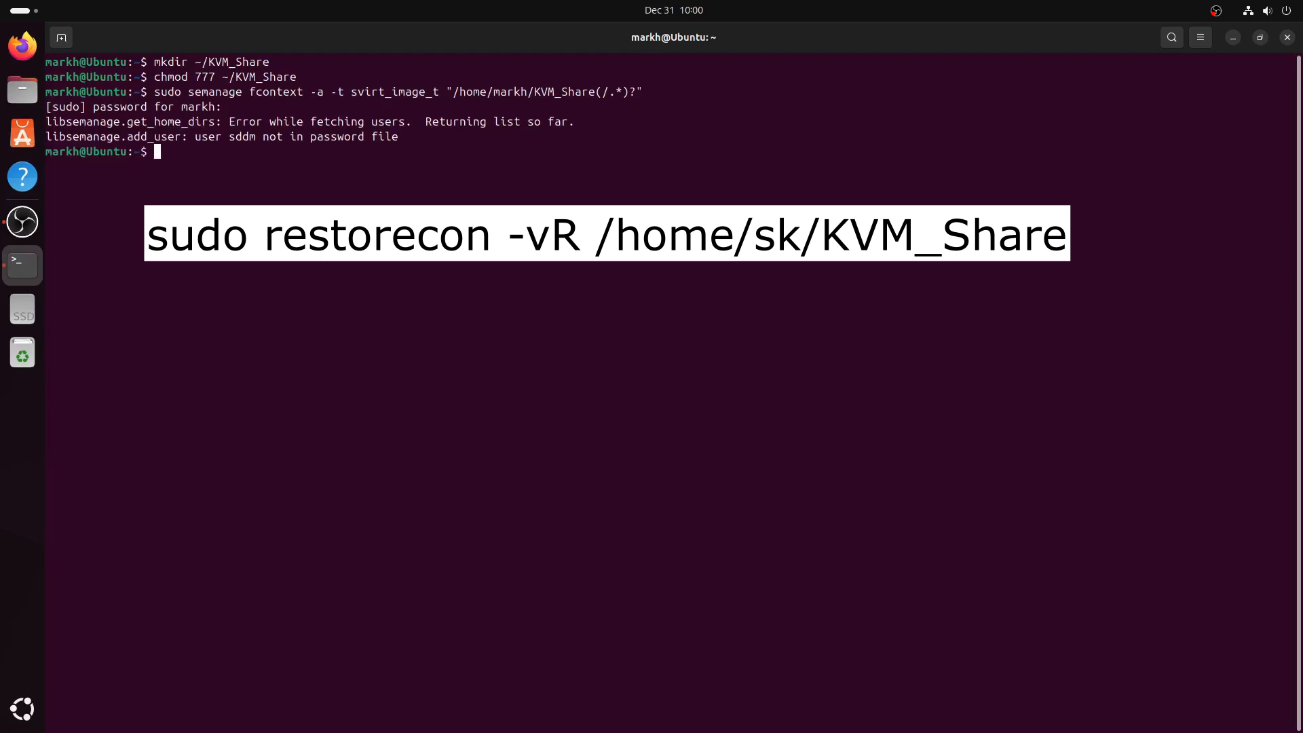
- Run sudo restorecon -vR on the home directory's KVM_Share folder to apply the SELinux context
text(sudo res)
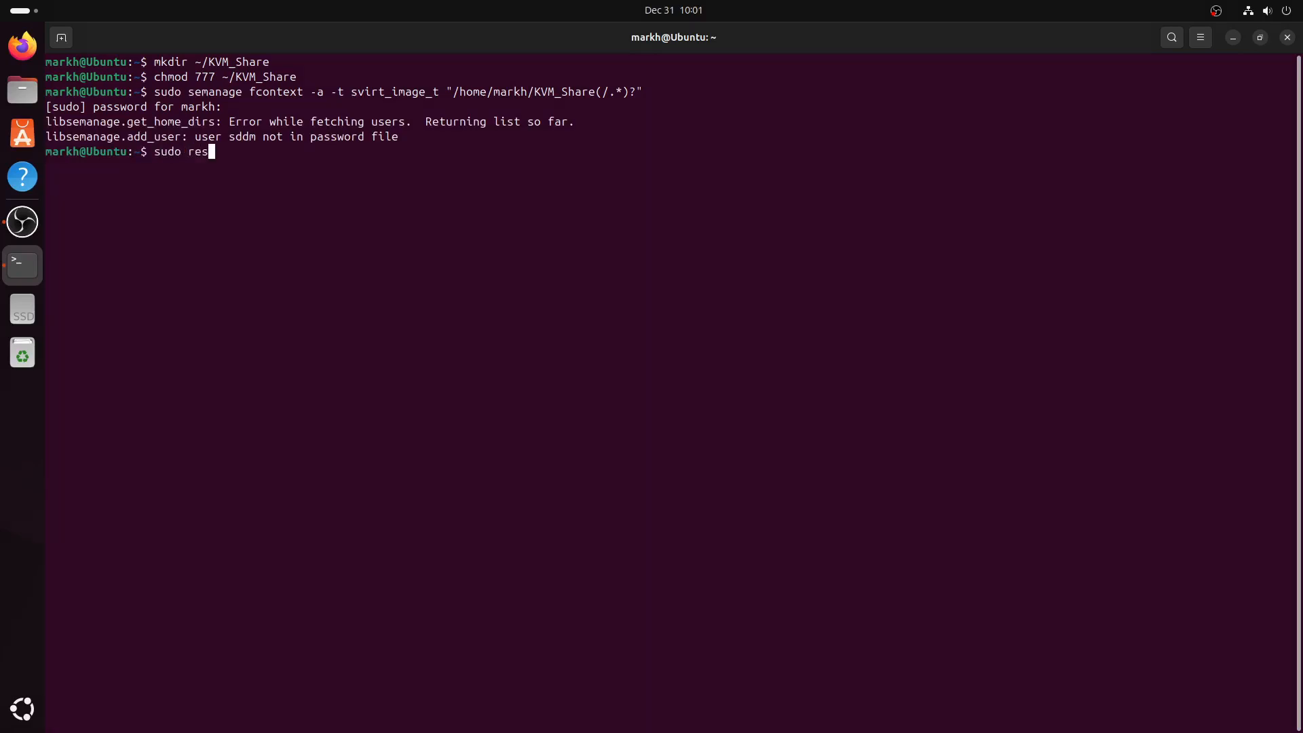
text(torecon -vR /home/markh/KVM_Shar)
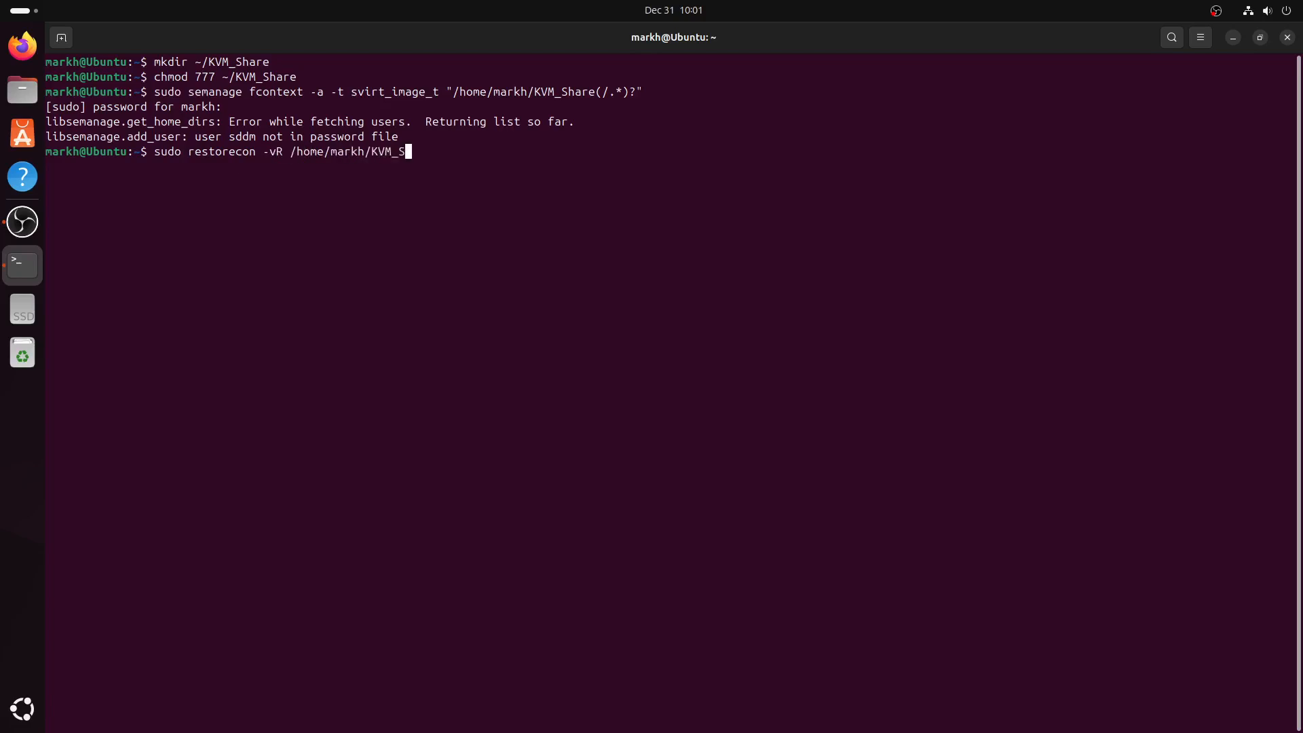
text(e)
key(Return)
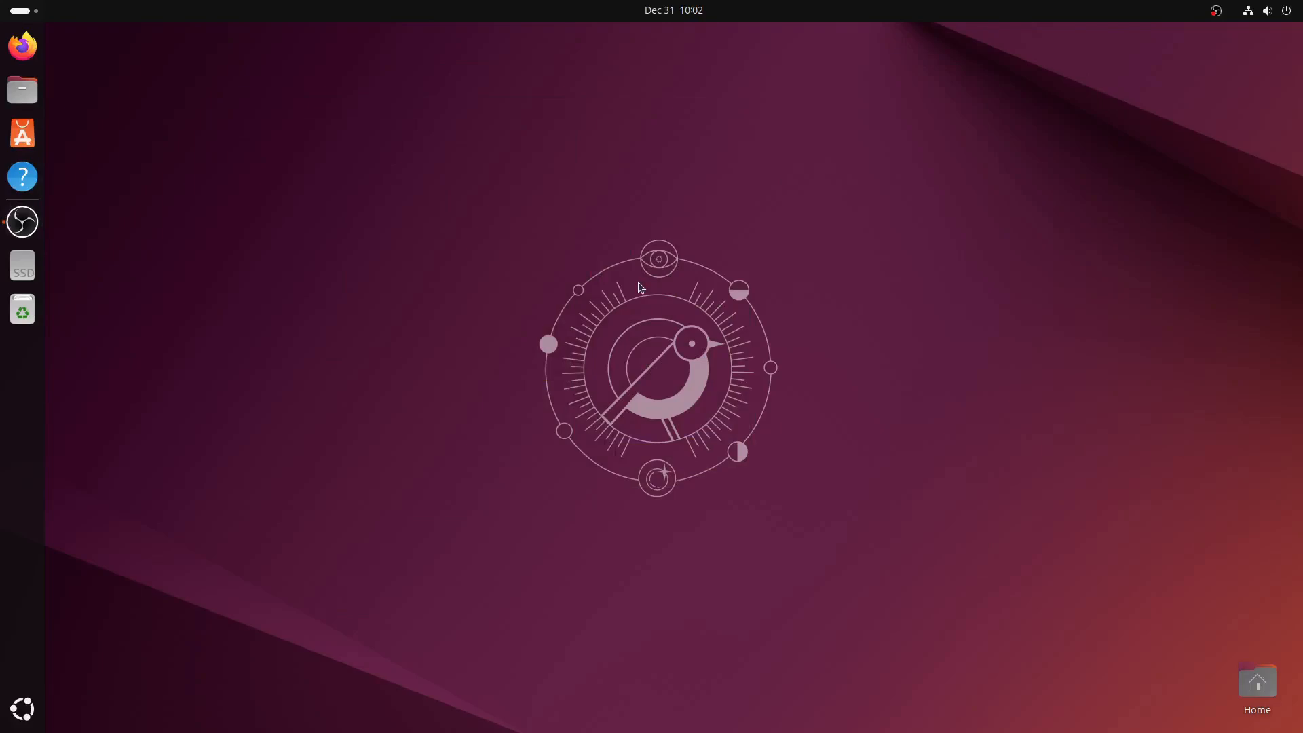
- Launch Virtual Machine Manager in a maximized window and open the ubuntu24.04 virtual machine
click(16, 720)
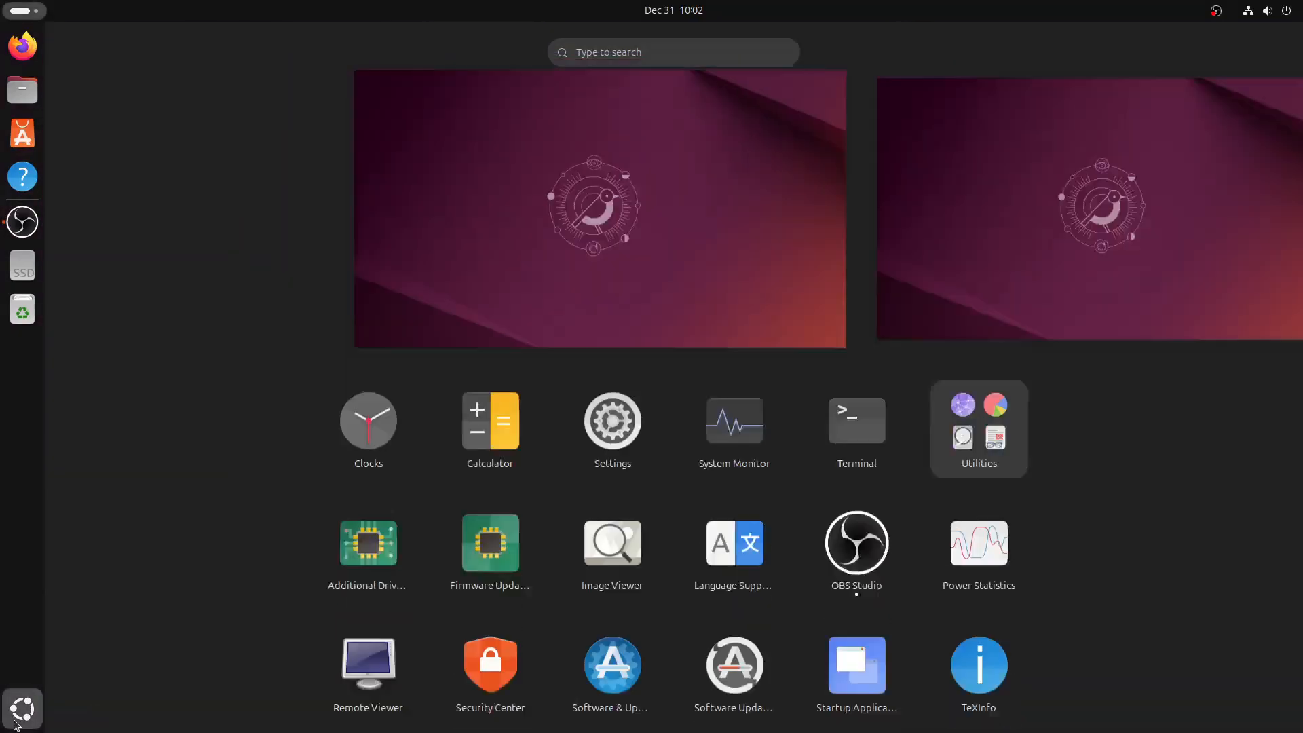
text(vir)
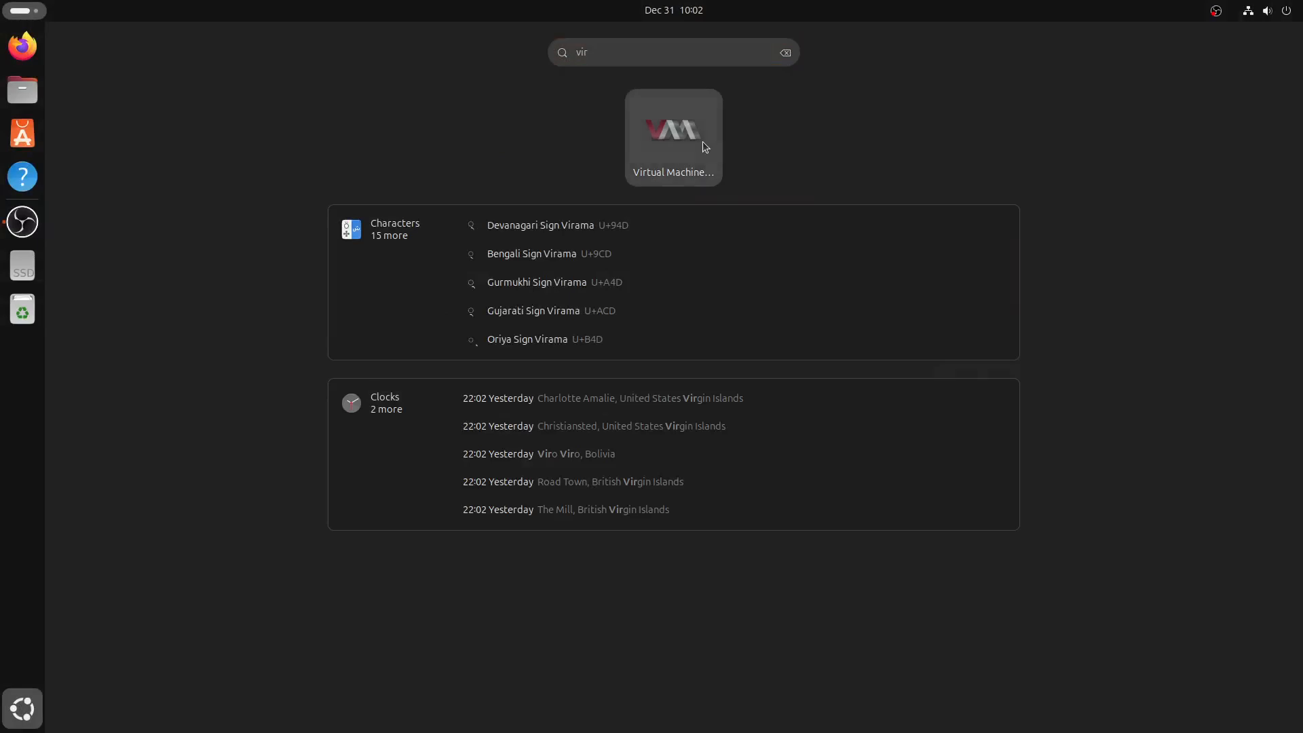
click(702, 141)
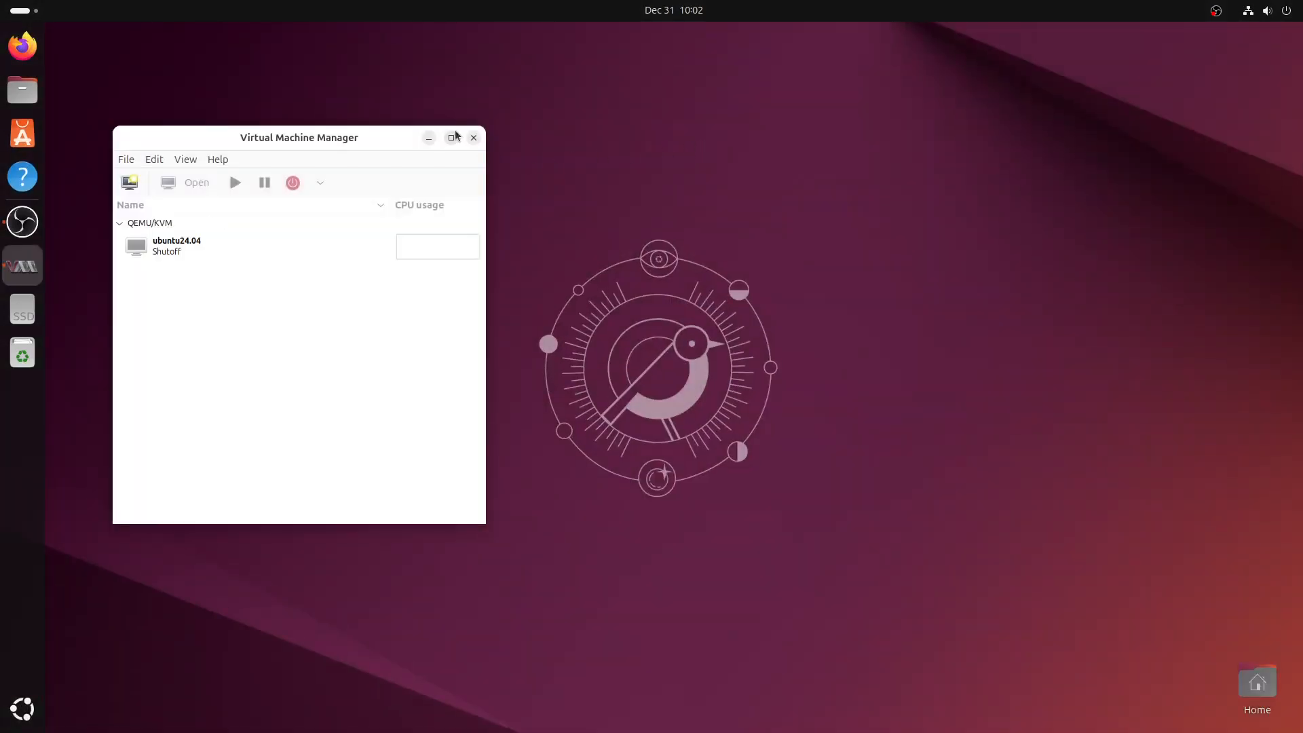
click(454, 138)
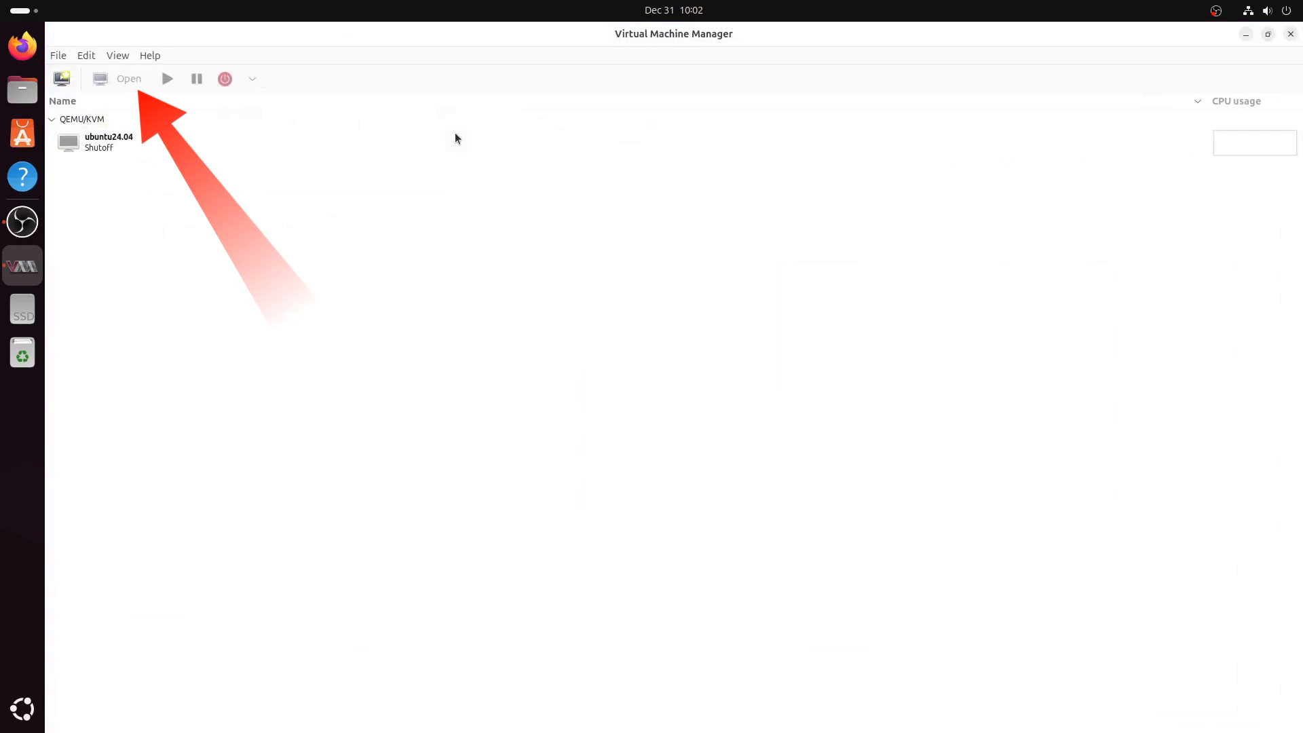
click(107, 141)
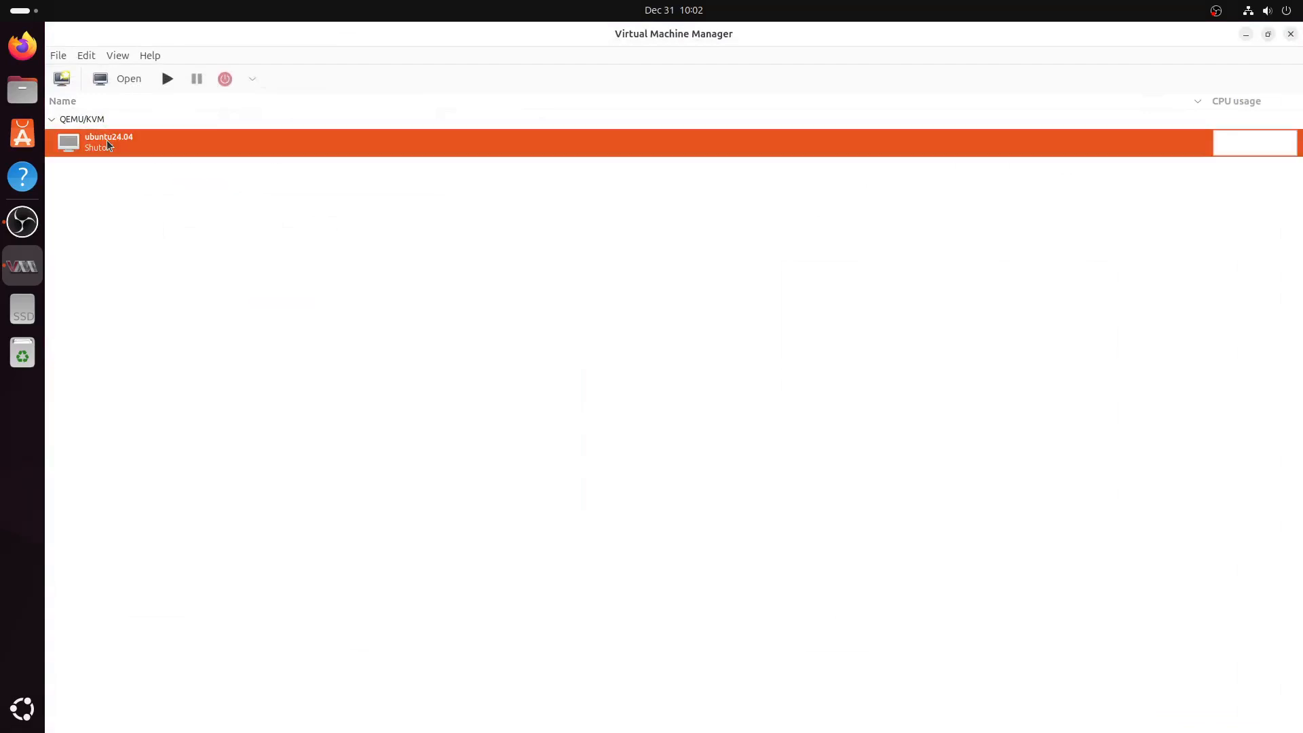
click(127, 79)
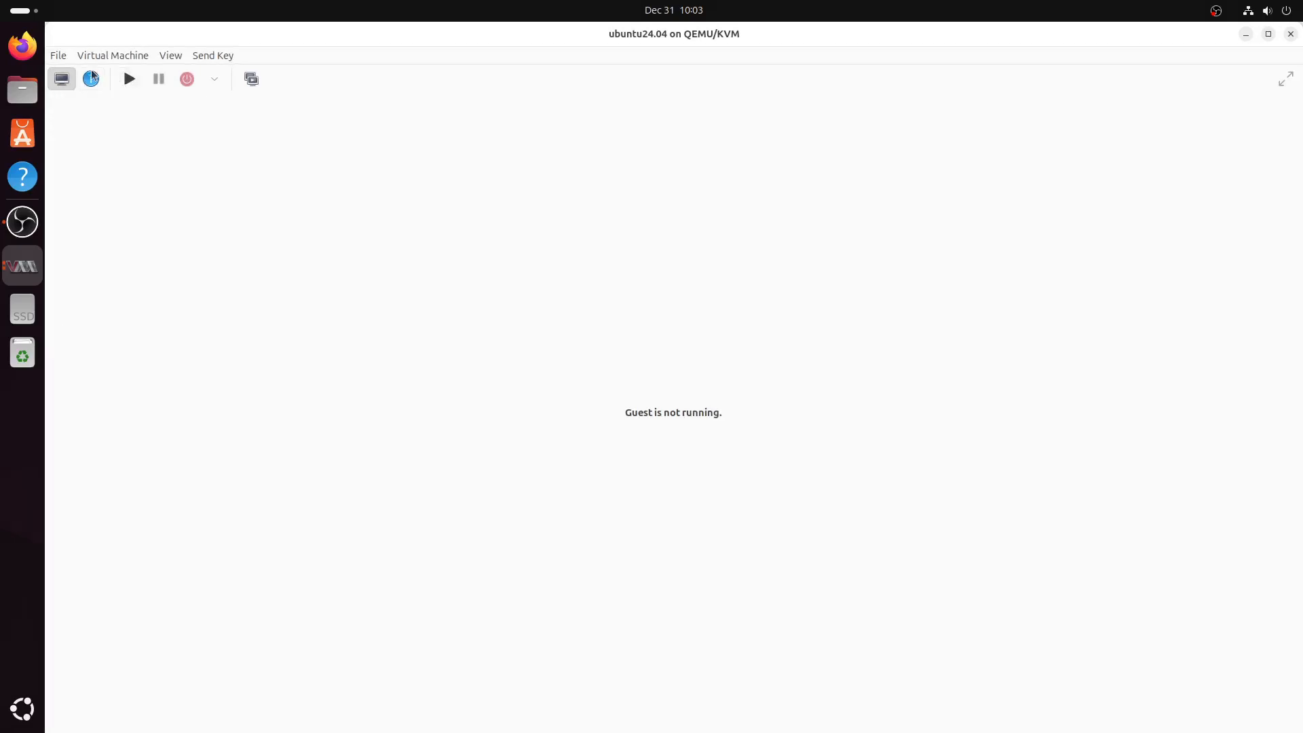
- Begin adding a Filesystem hardware device to the virtual machine, with the home directory's KVM_Share folder as its source path
click(98, 88)
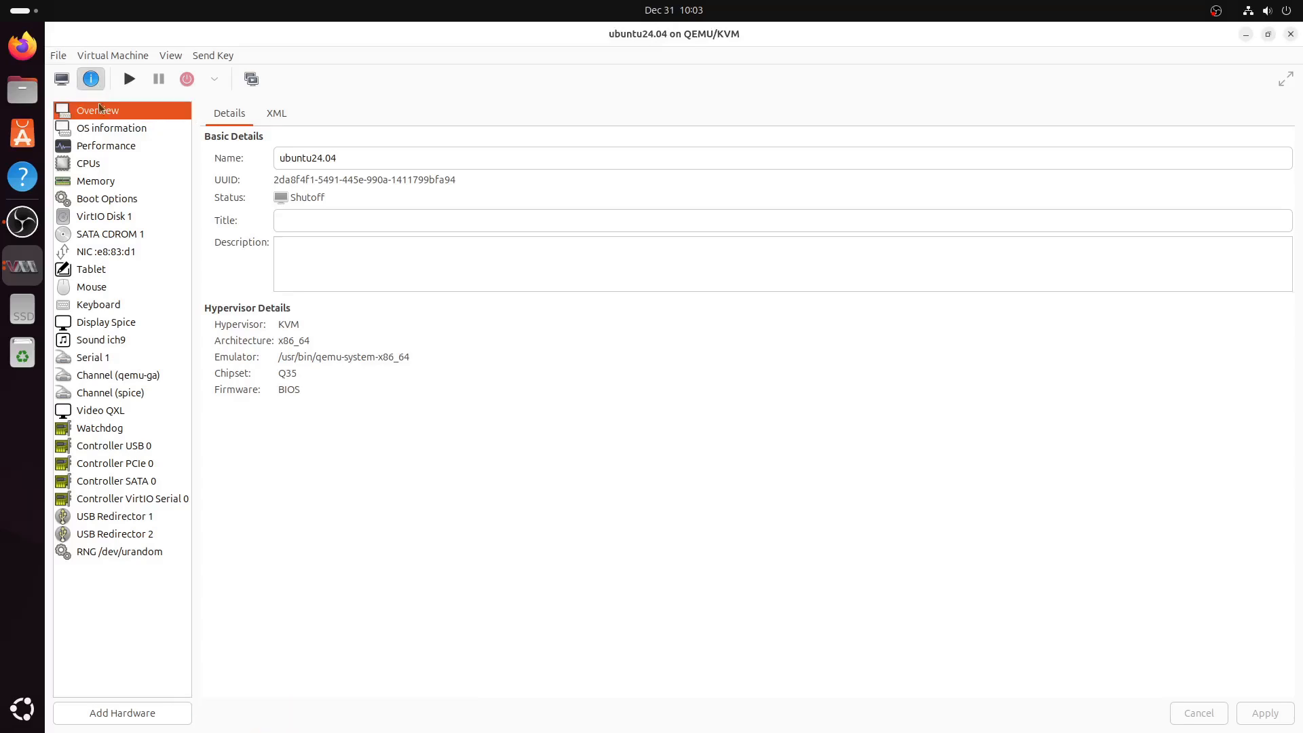
click(123, 719)
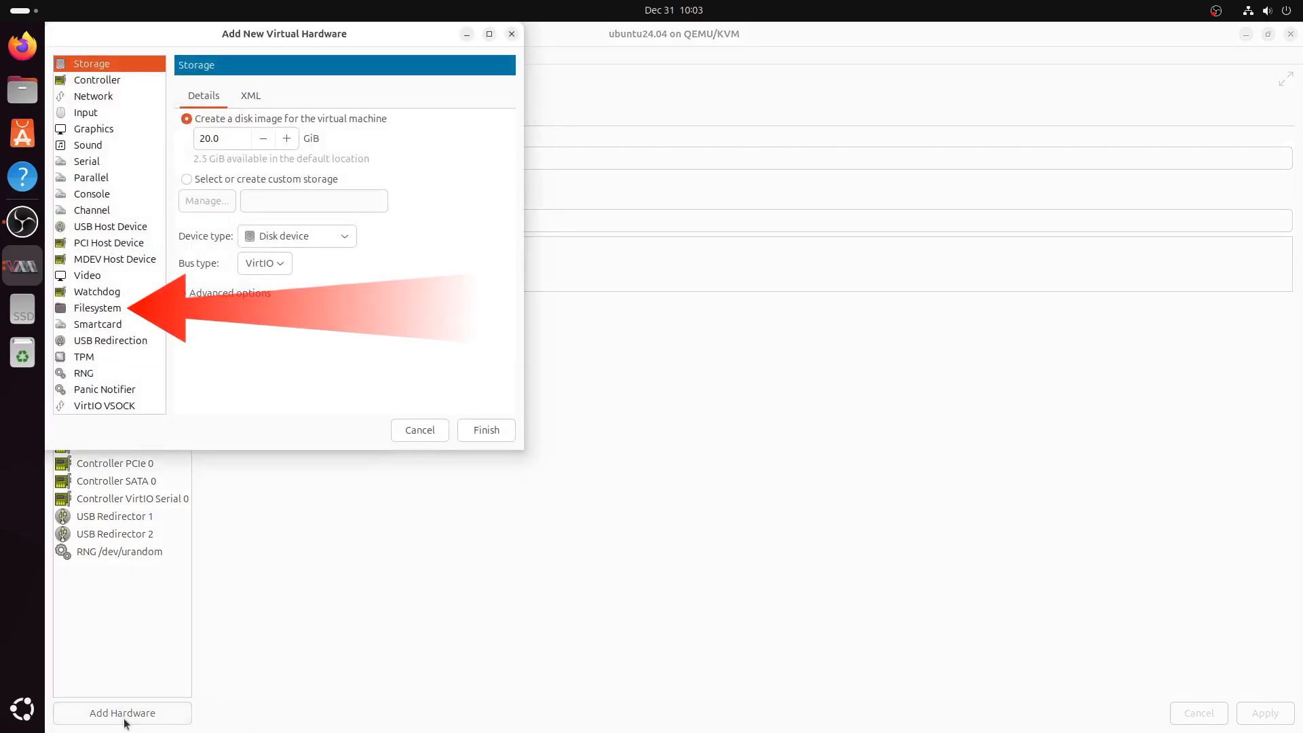
click(107, 309)
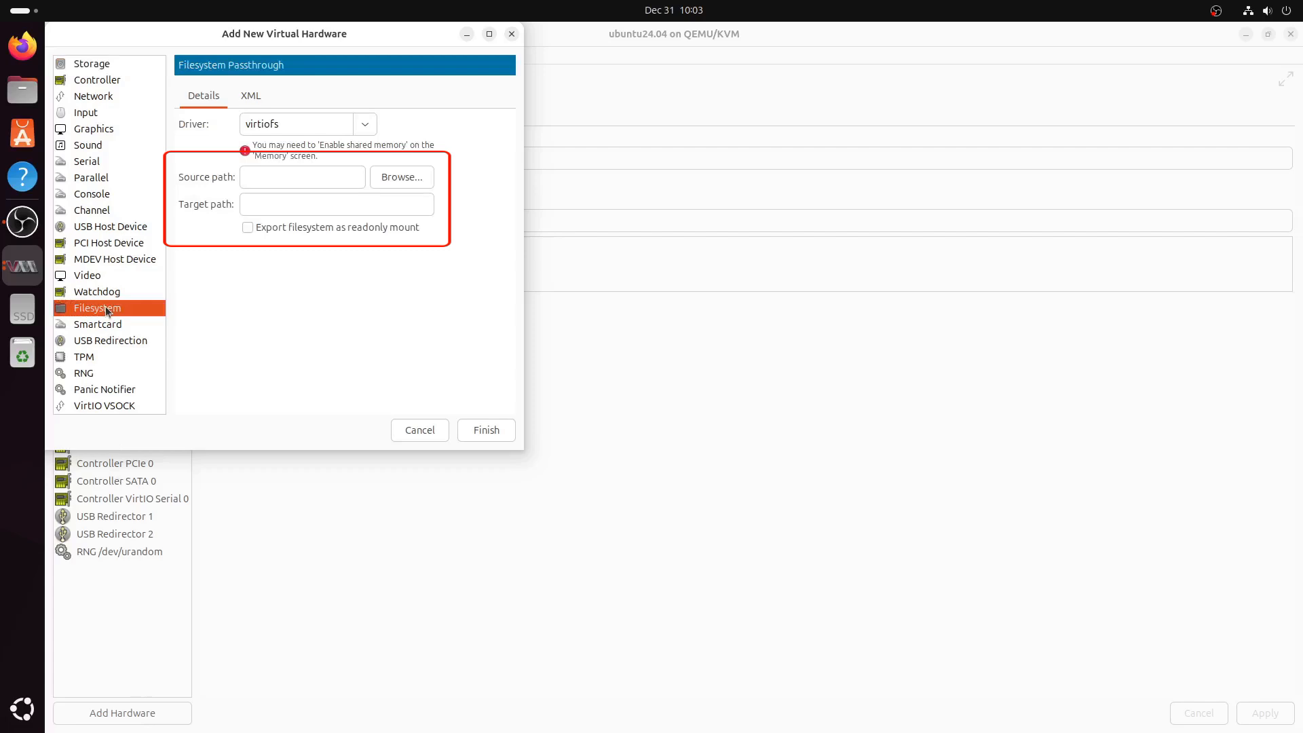
click(405, 178)
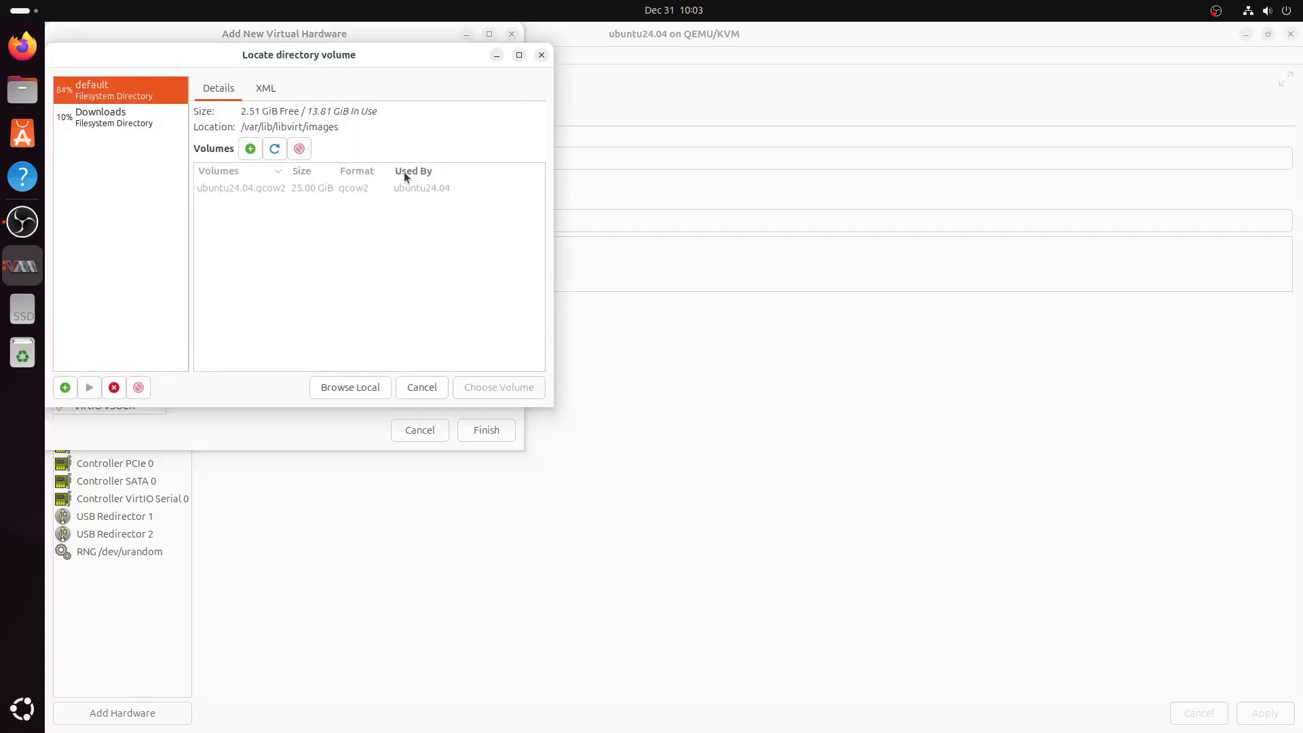
click(359, 387)
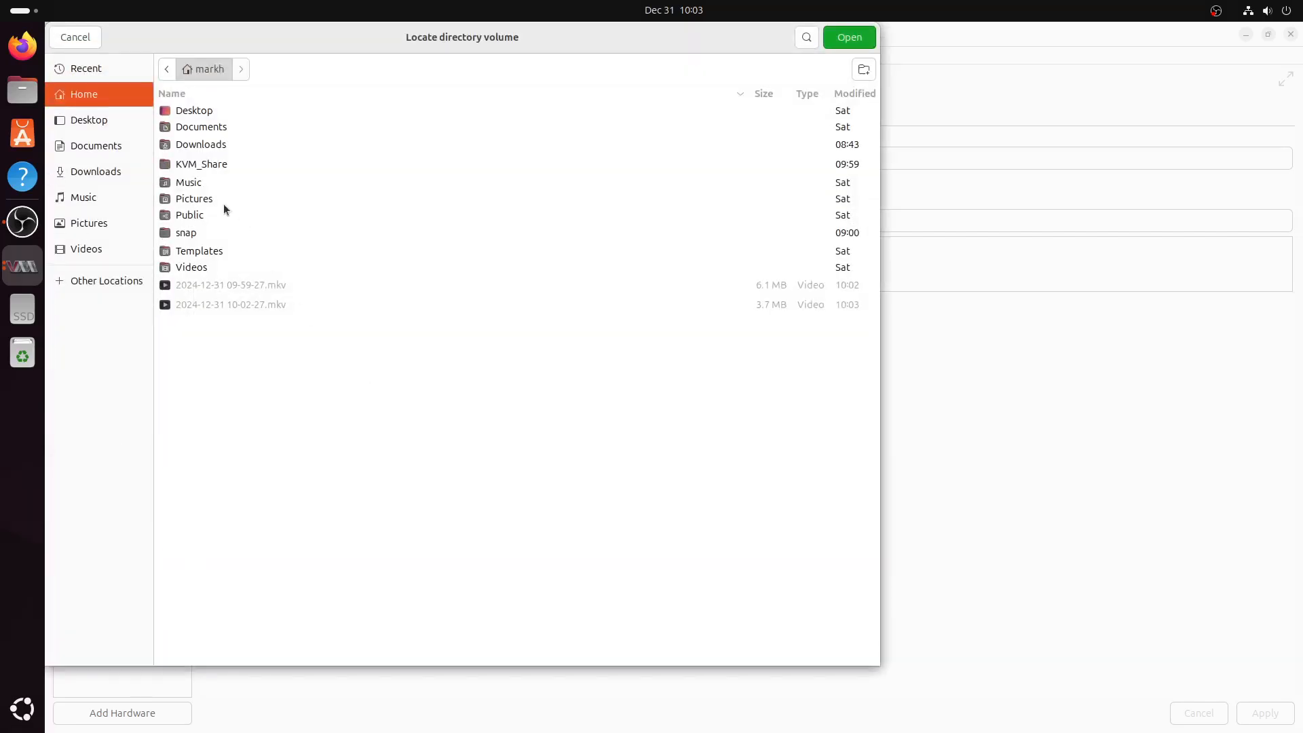
click(211, 165)
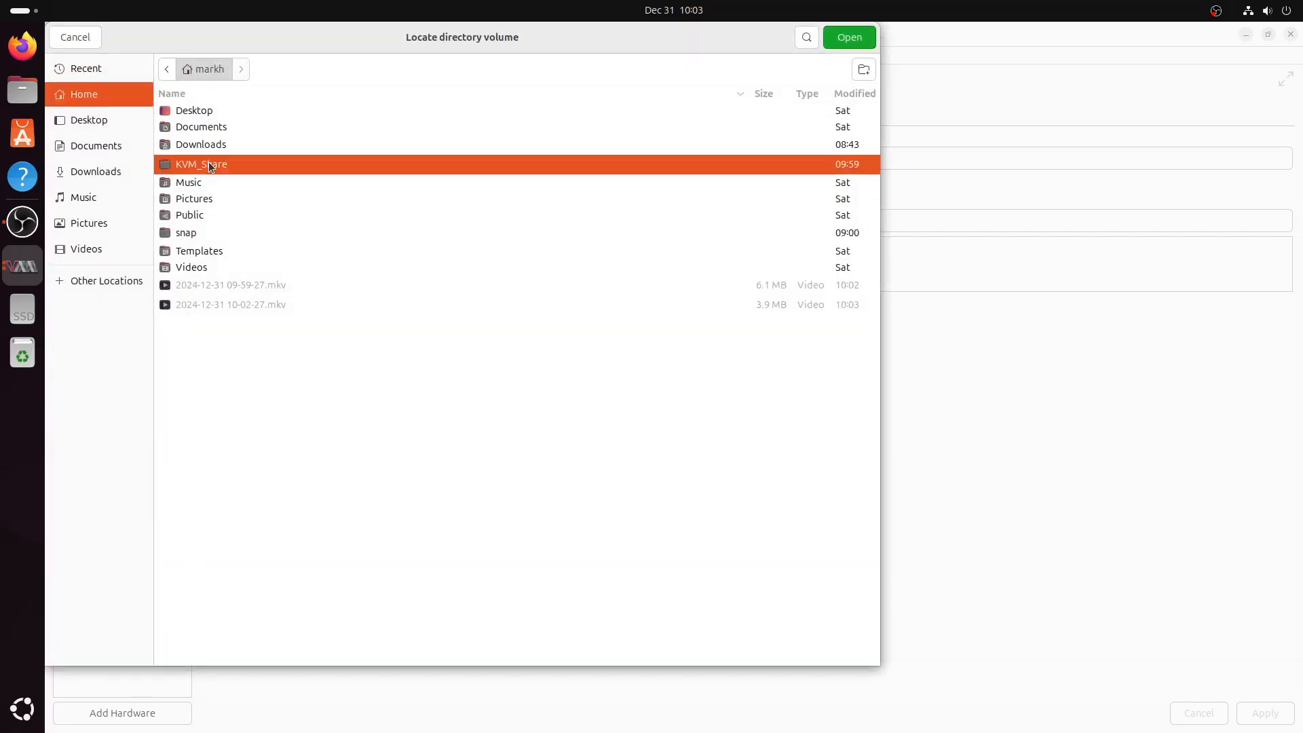
click(849, 38)
- Set the filesystem's target path to /hostshare and its driver to virtio-9p, and finish adding the device
click(376, 208)
text(/hostshare)
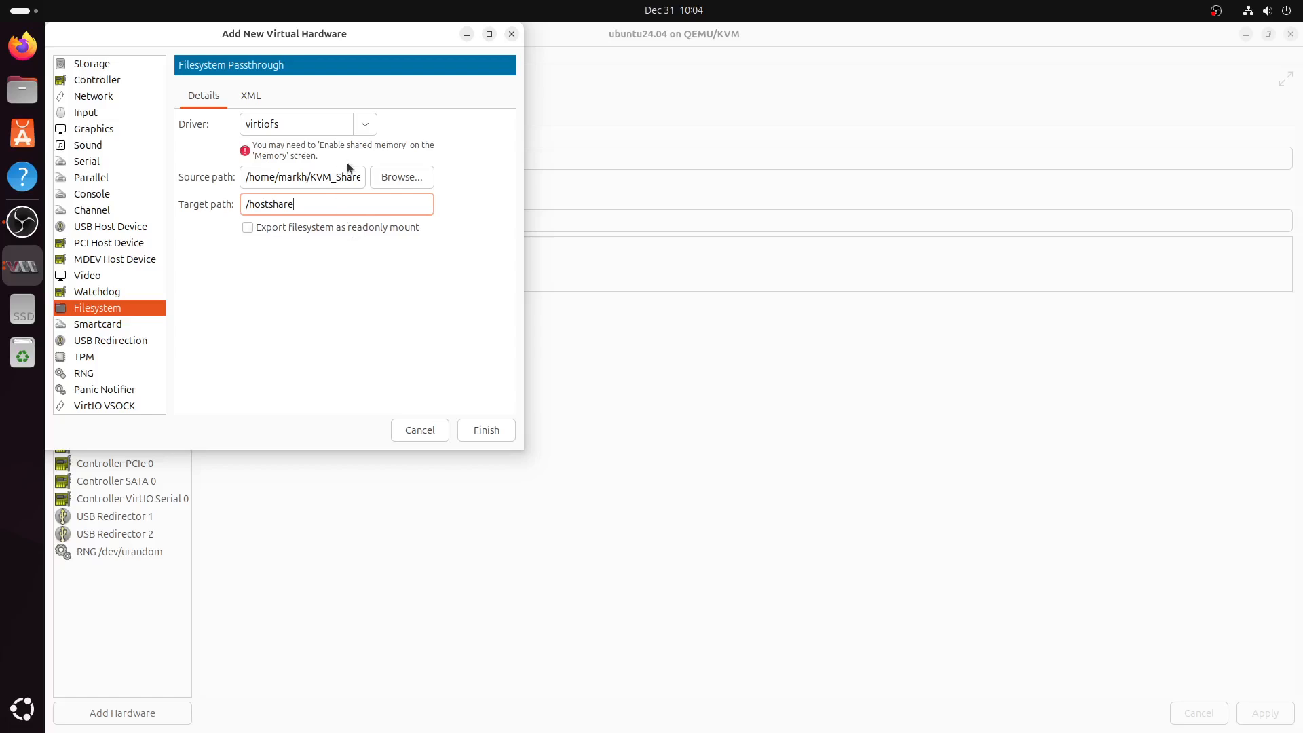
click(367, 126)
click(350, 164)
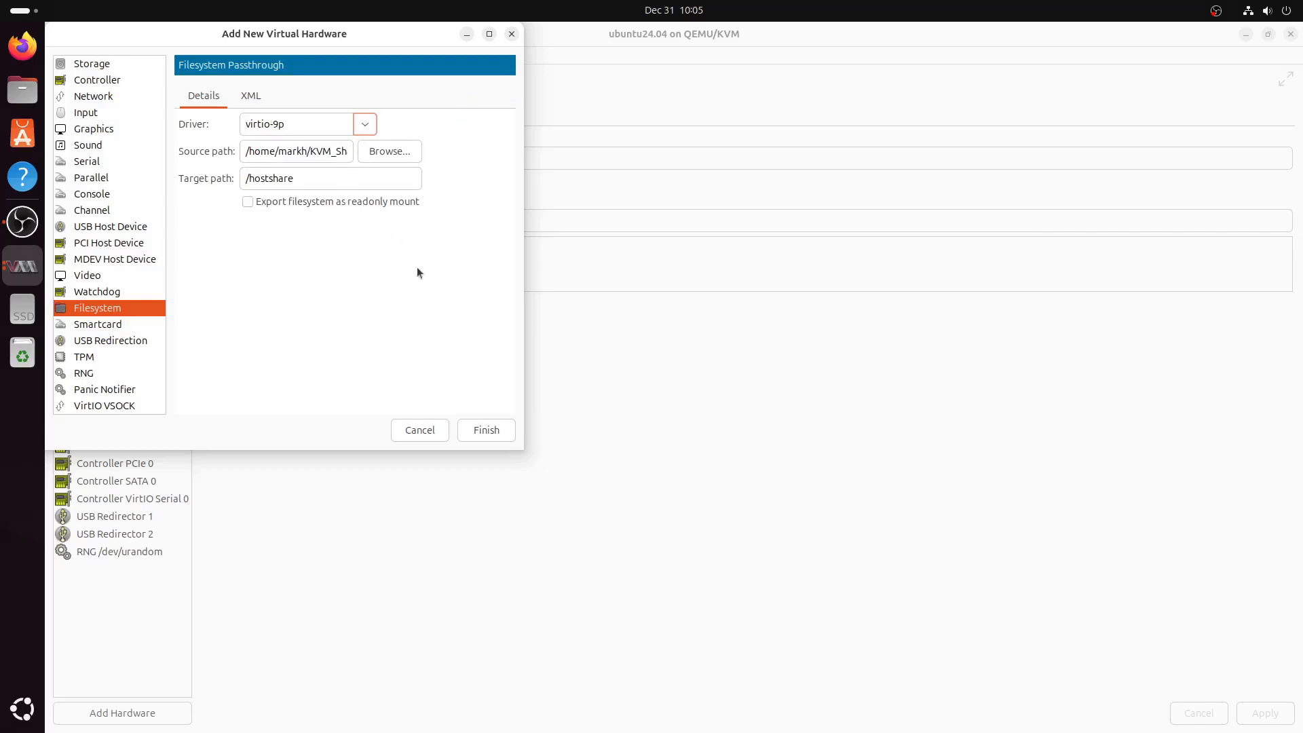
click(486, 433)
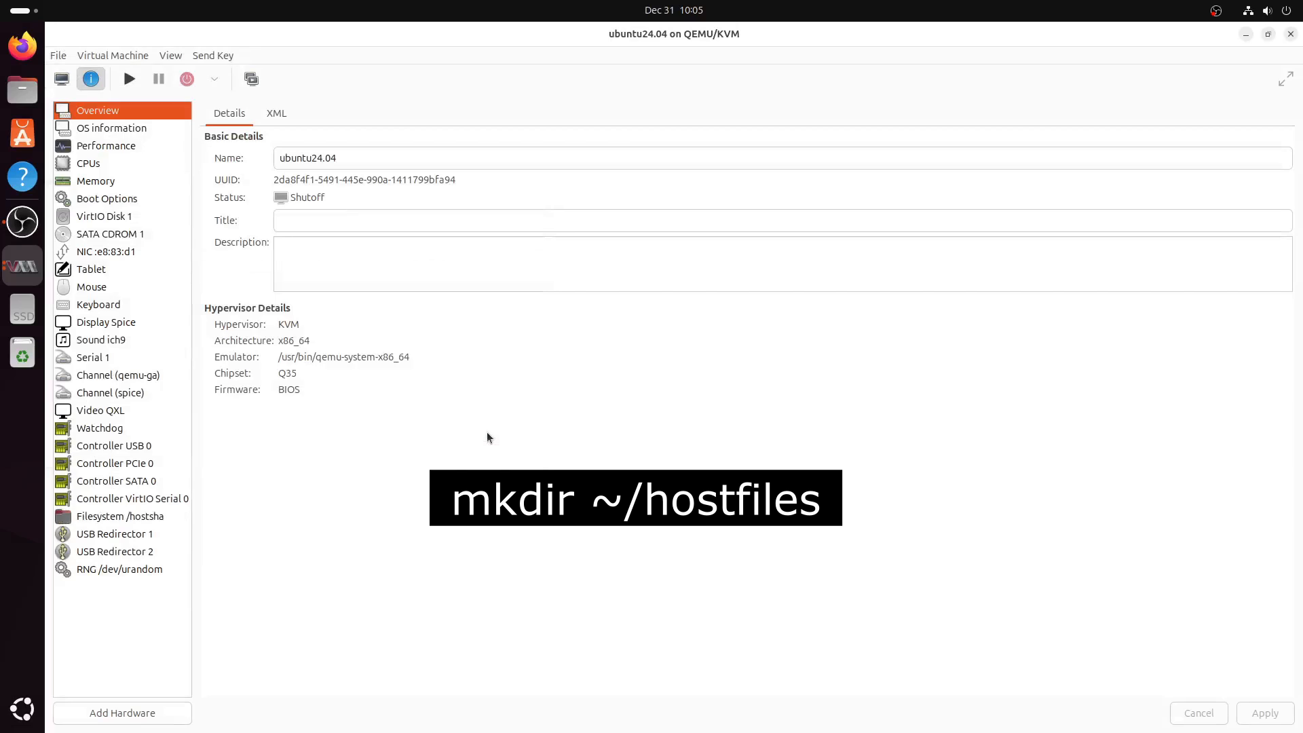
- Start the ubuntu24.04 guest from its console view and log in with the account password
click(65, 80)
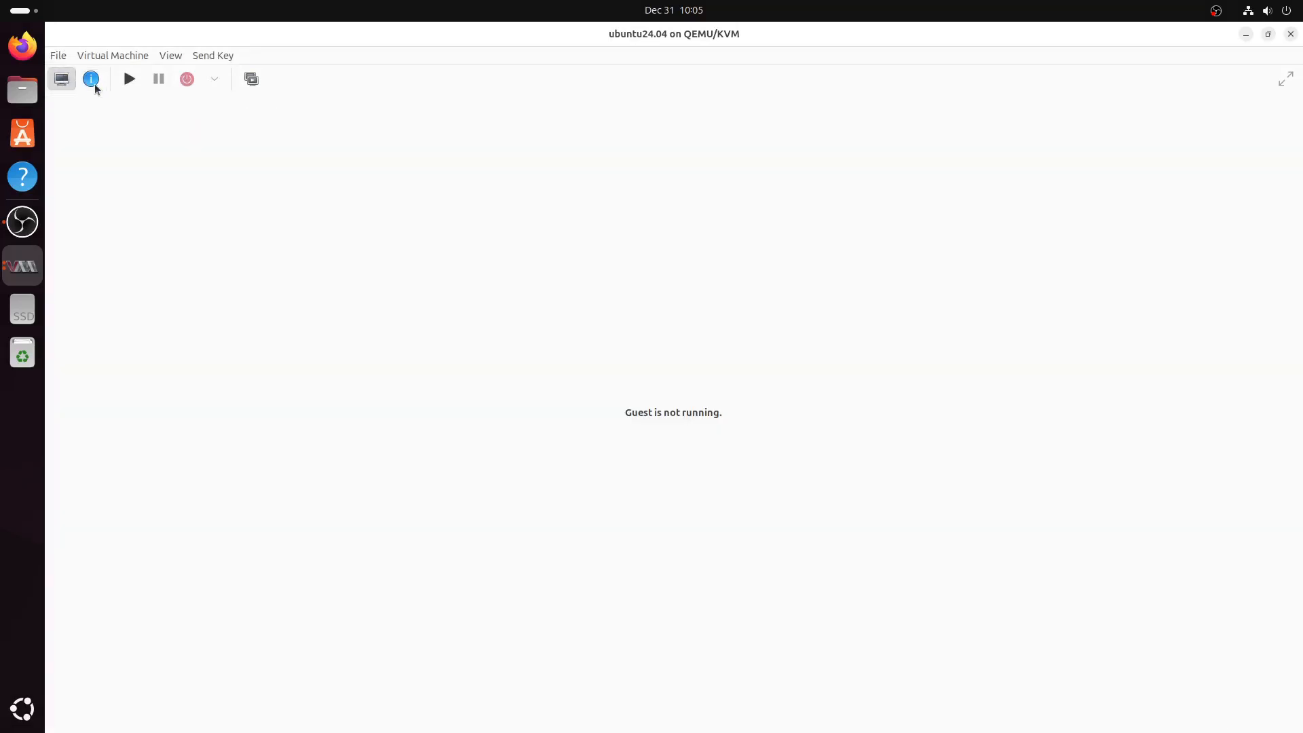
click(126, 83)
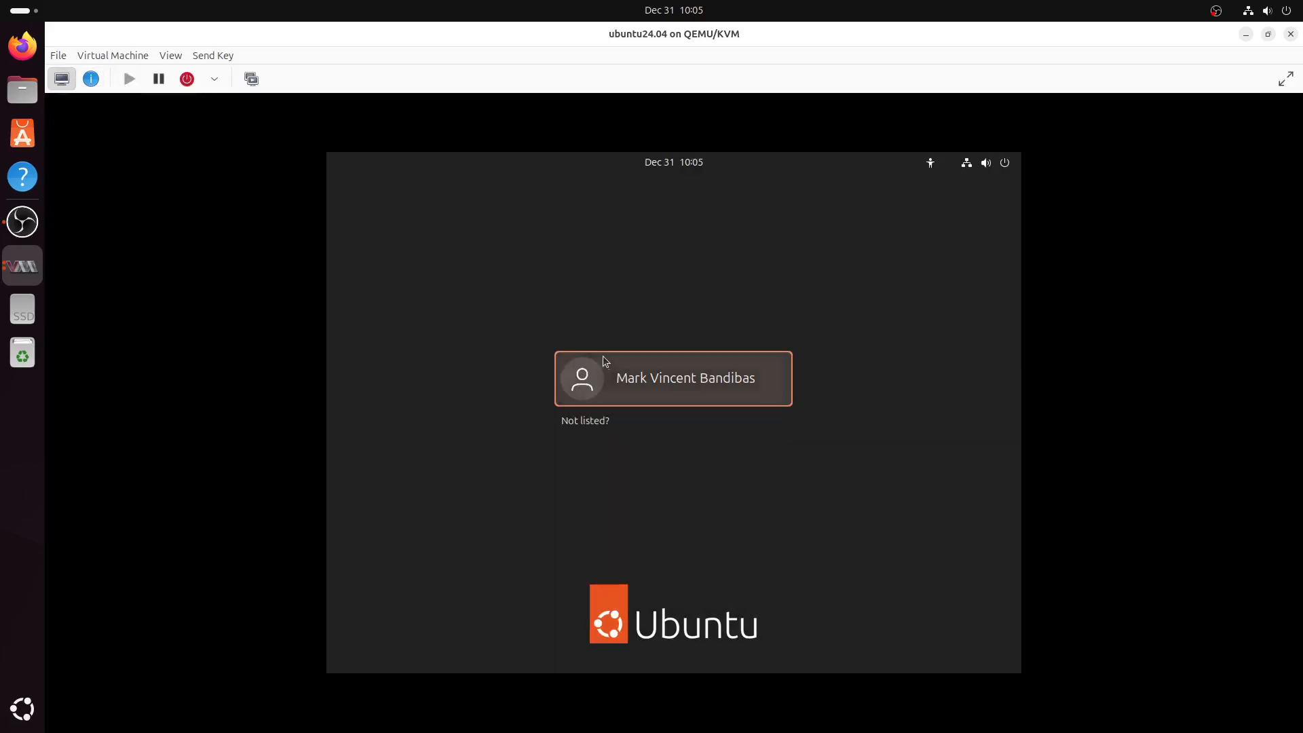
click(626, 378)
text(****)
key(Return)
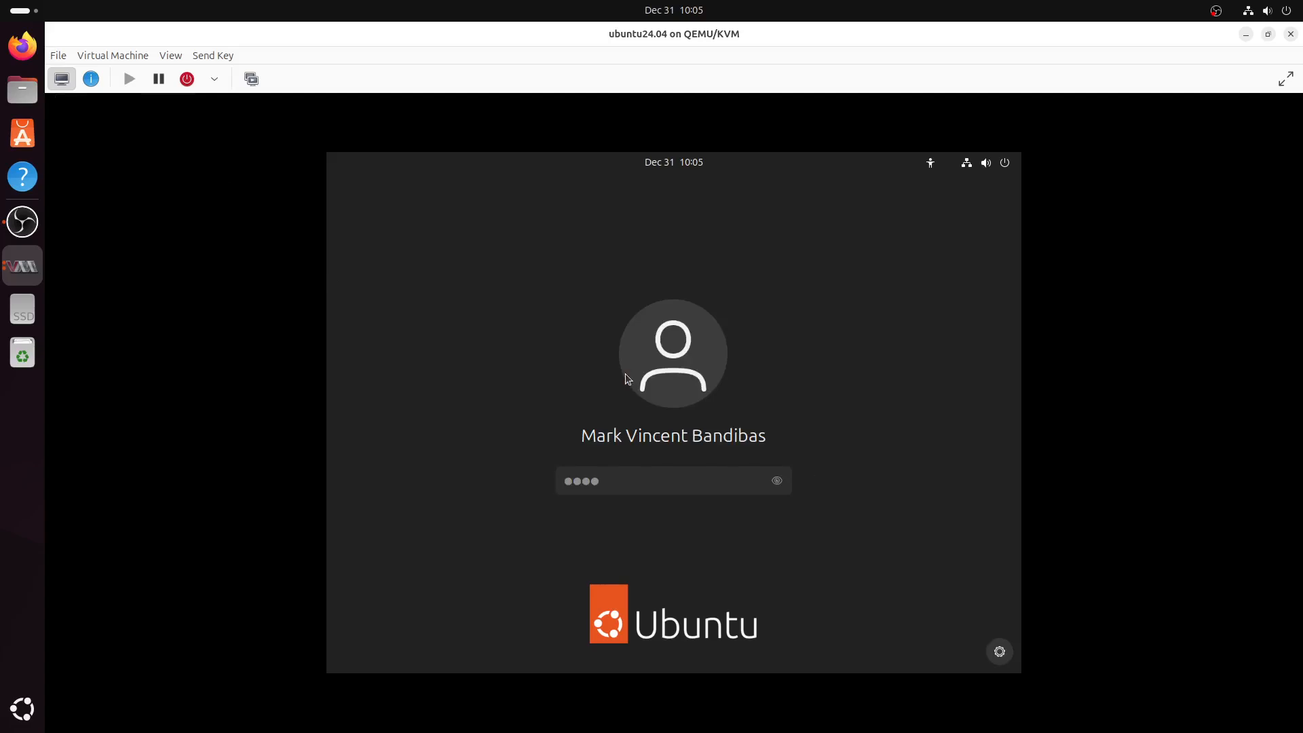
- Open a maximized terminal in the guest and create the directory ~/hostfiles with mkdir
click(349, 648)
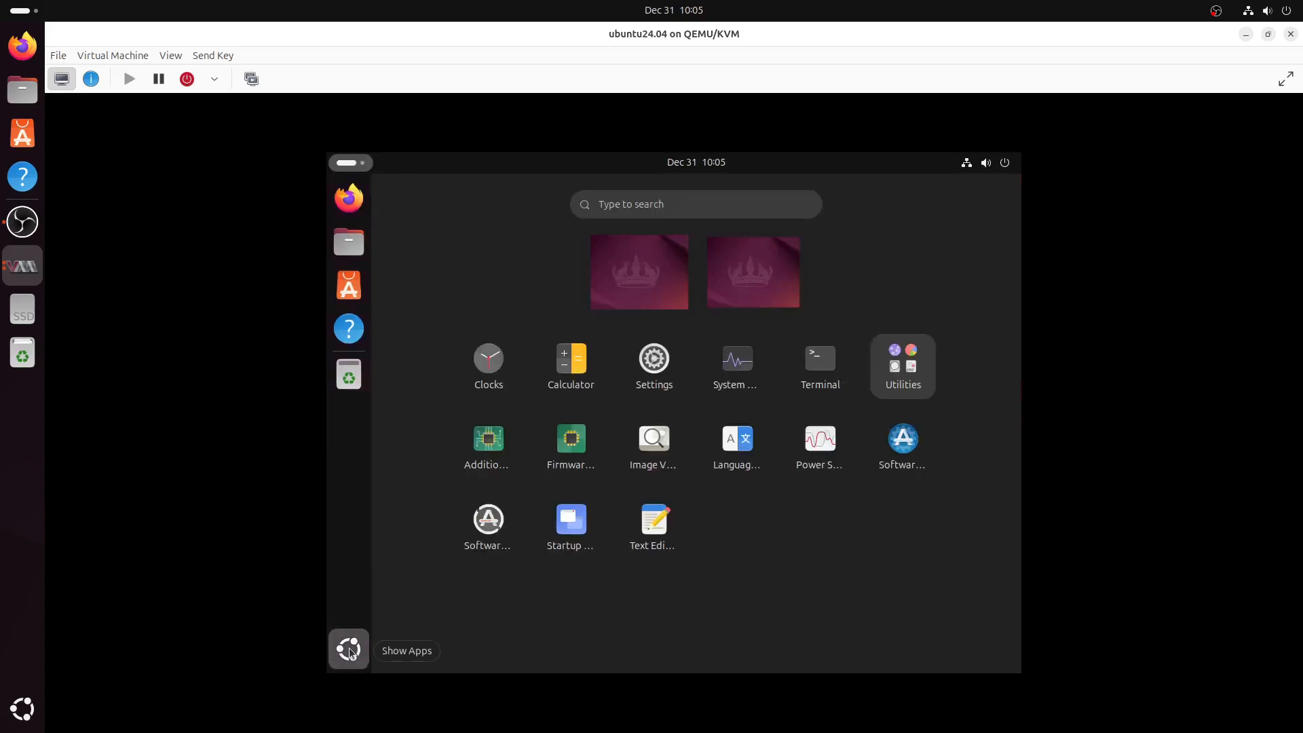
click(822, 355)
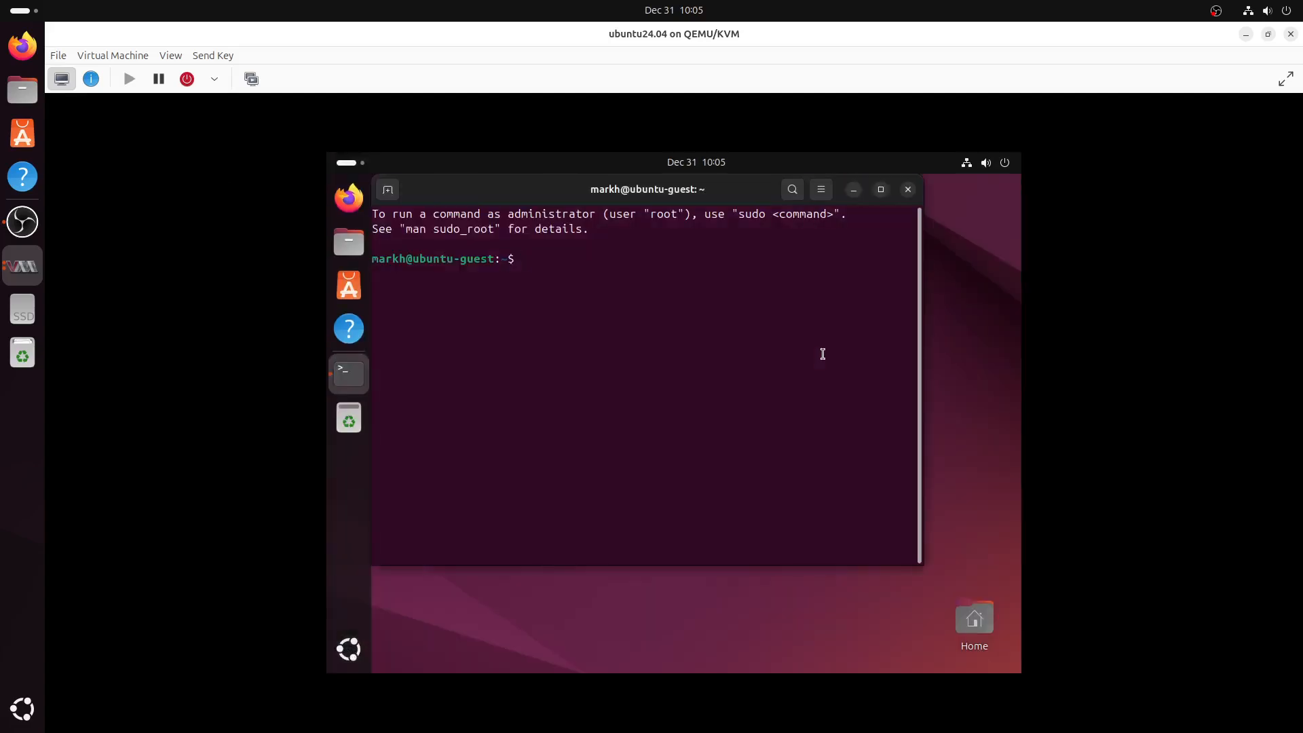
double_click(740, 190)
text(mkdir ~/hostfiles)
key(Return)
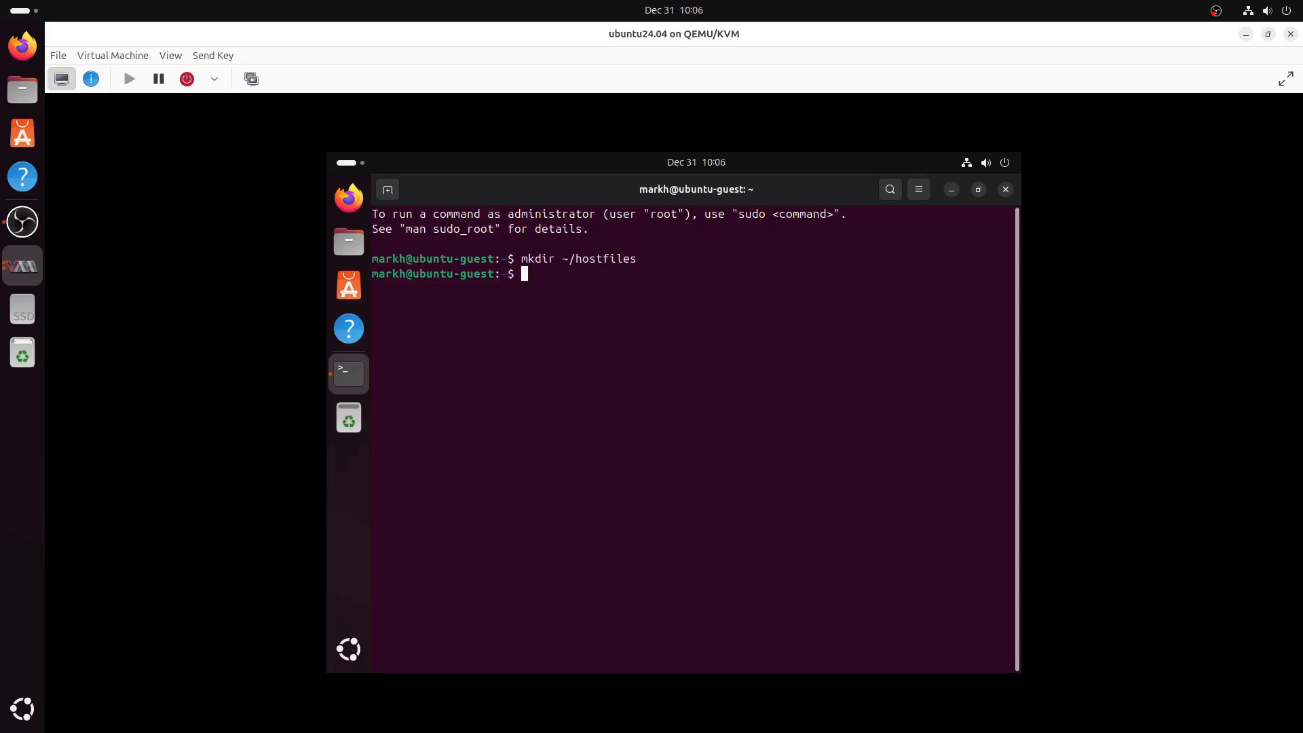
- Mount /hostshare on hostfiles/ in the guest using sudo mount -t 9p -o trans=virtio, authenticating with the sudo password
text(sudo mount -t 9p -o trans=virtio /h)
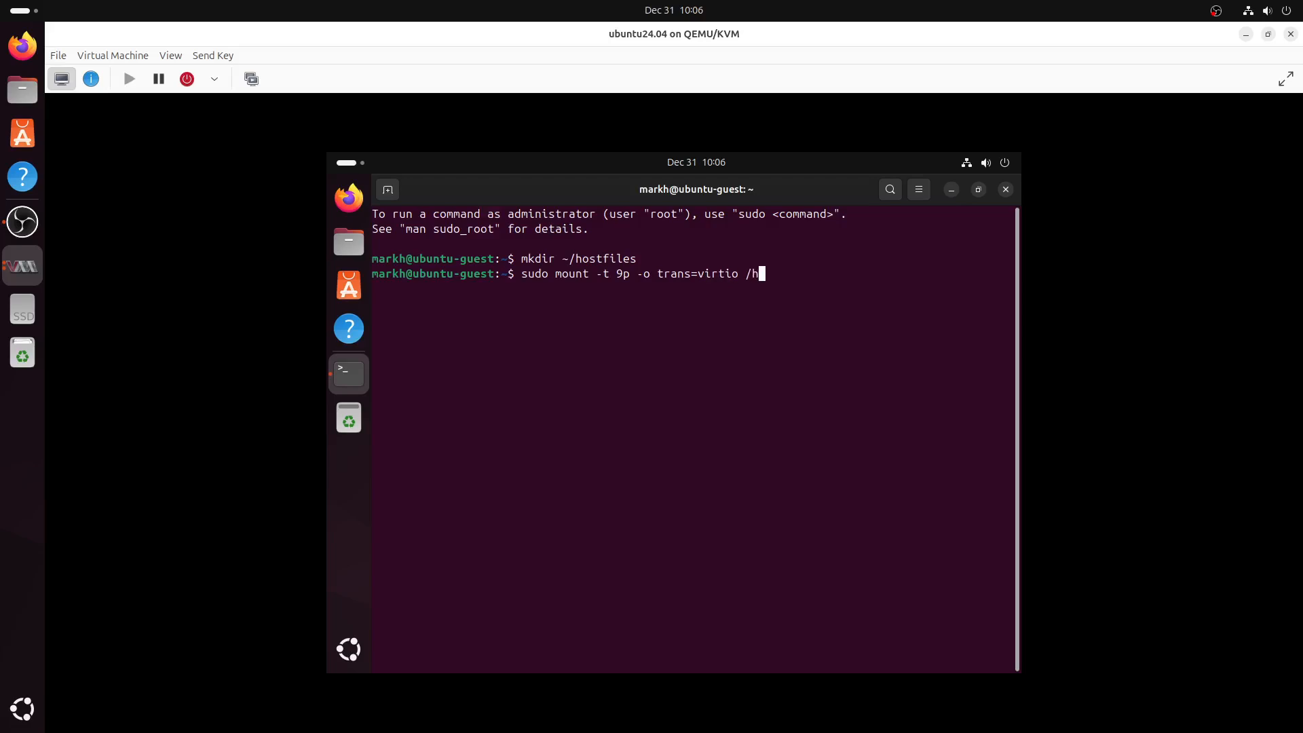
text(ostshare hostfiles/)
key(Return)
key(Return)
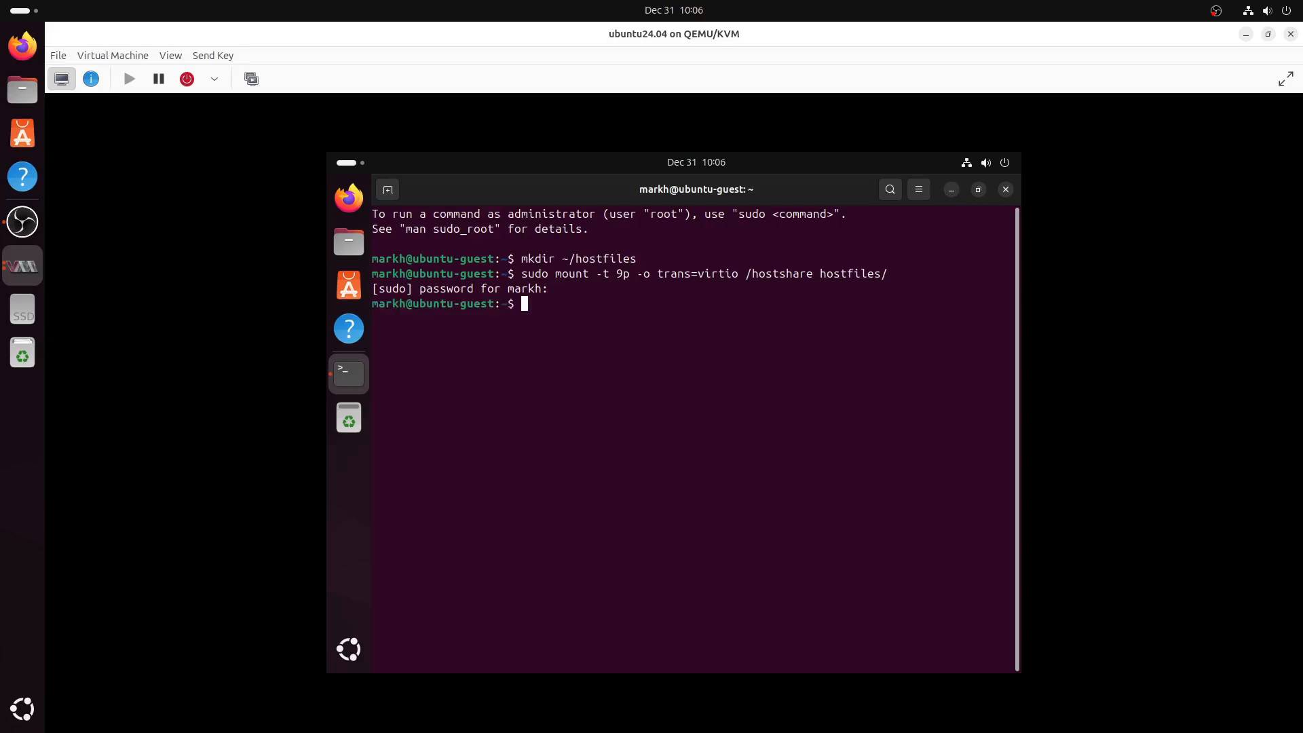
- Open the mounted hostfiles folder in the guest's file manager to view its contents
click(356, 244)
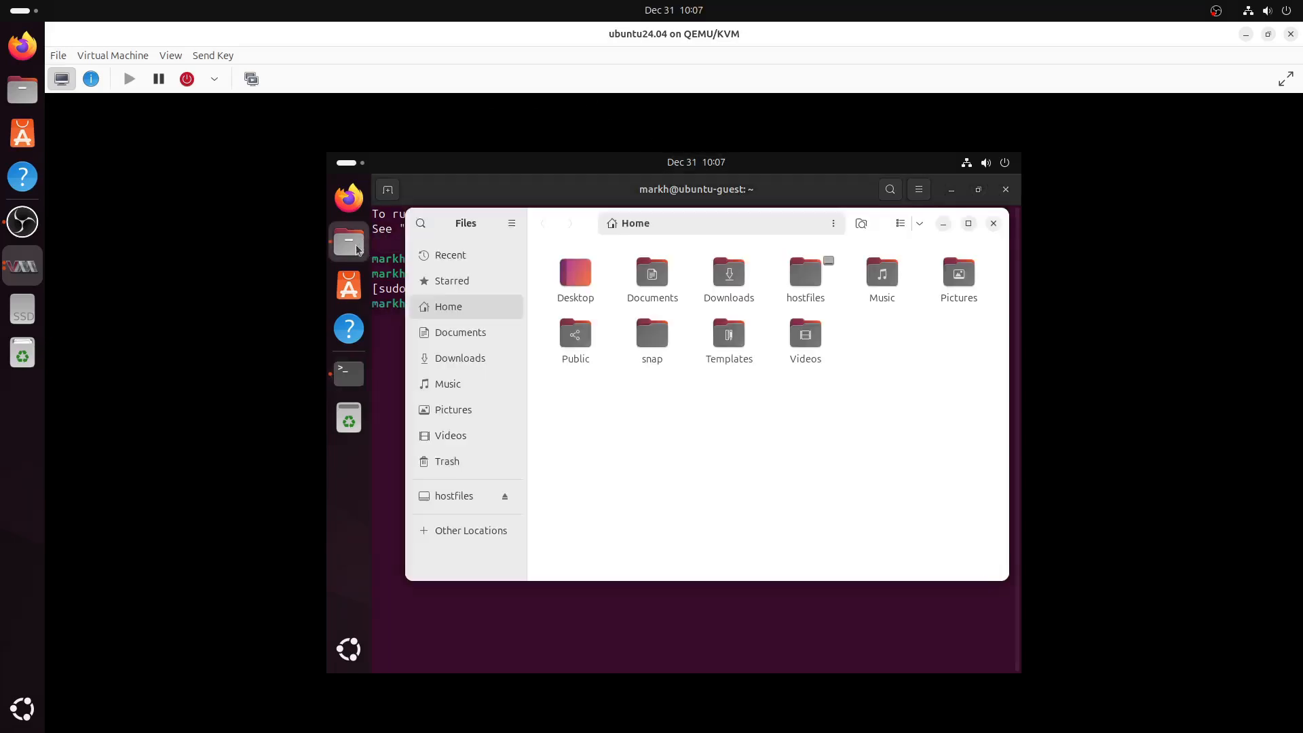
click(455, 496)
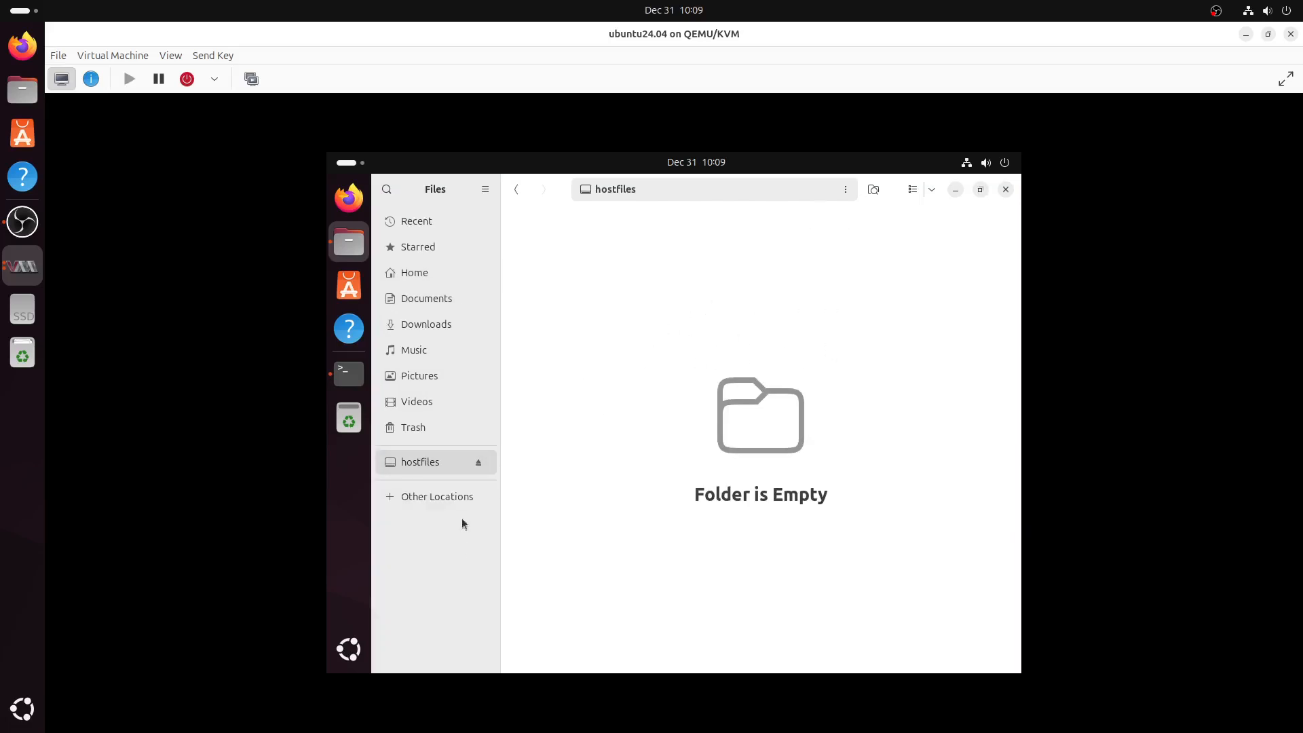
click(22, 91)
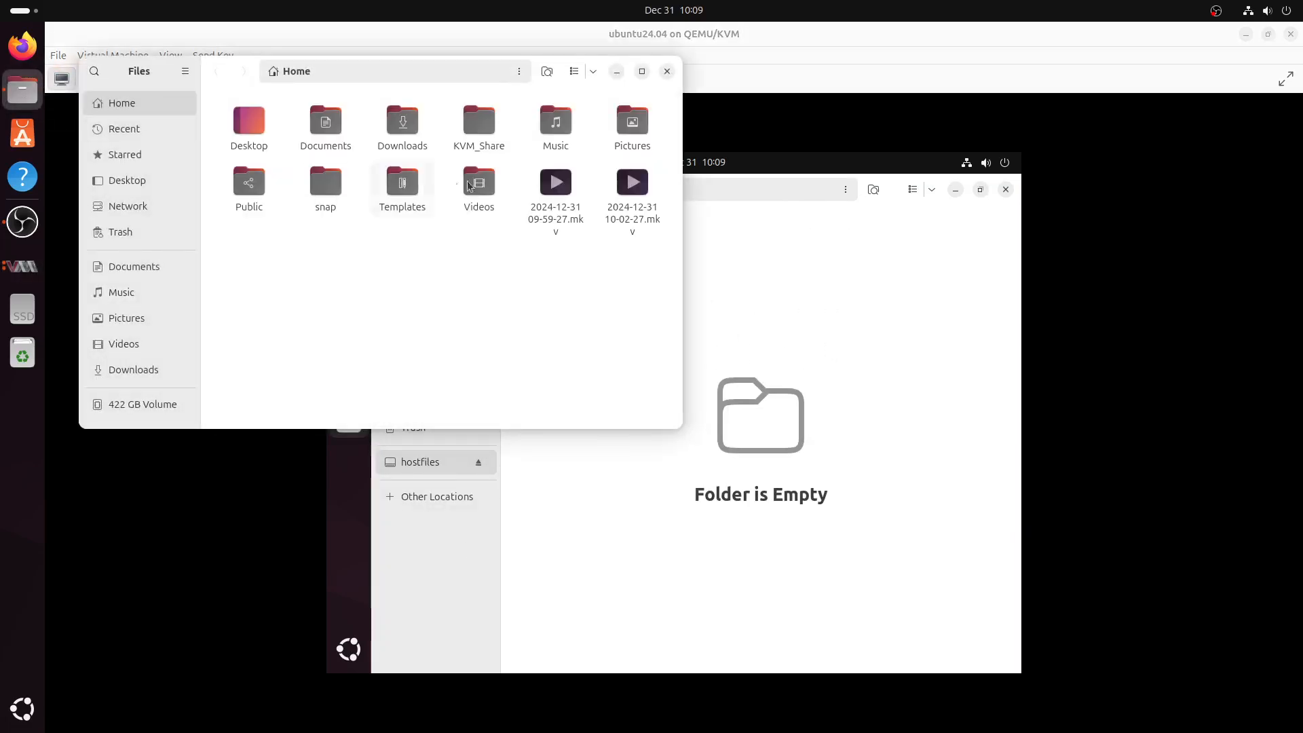
right_click(562, 195)
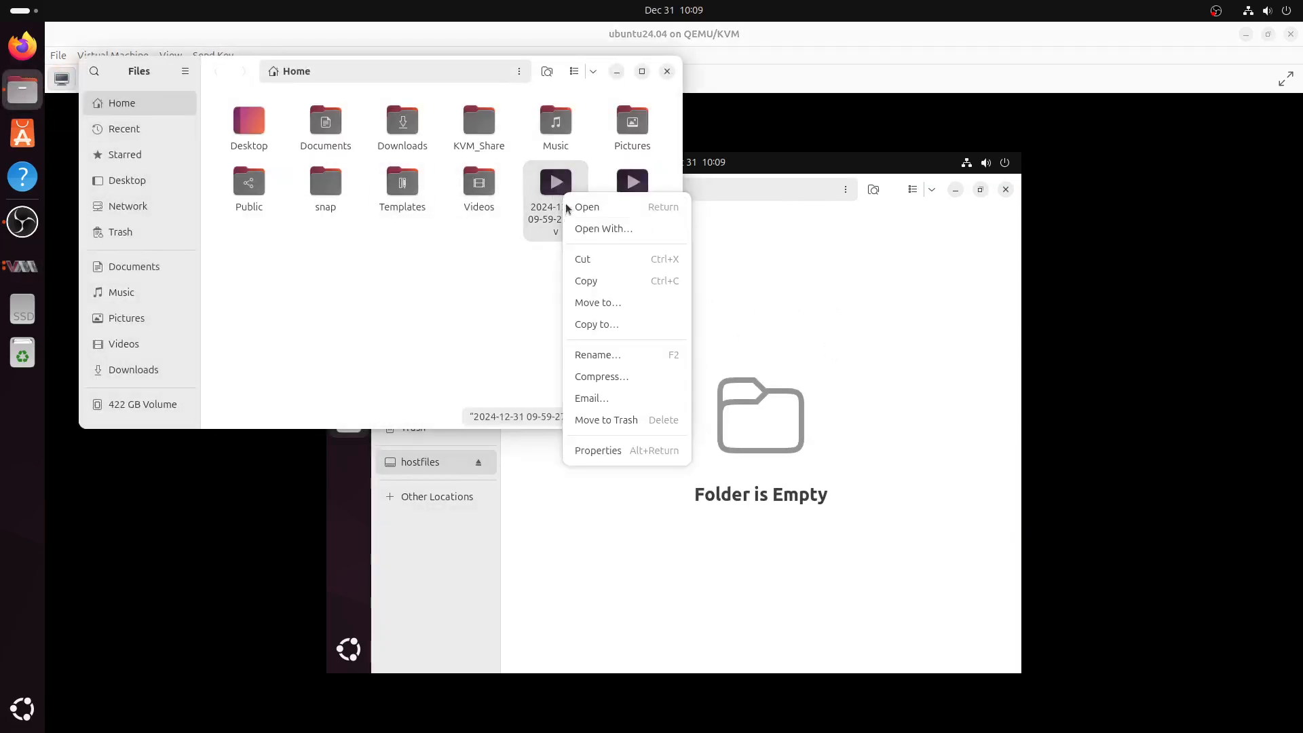
click(601, 285)
double_click(478, 132)
right_click(430, 254)
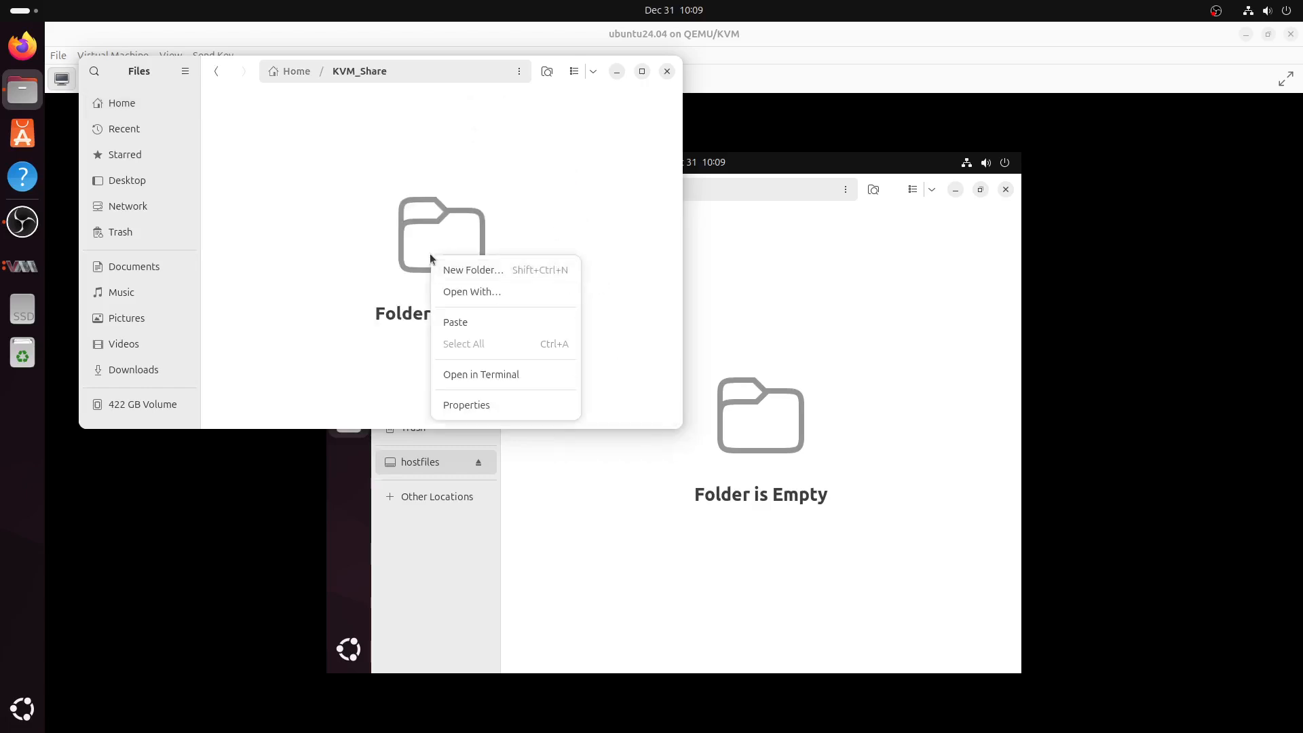
click(478, 316)
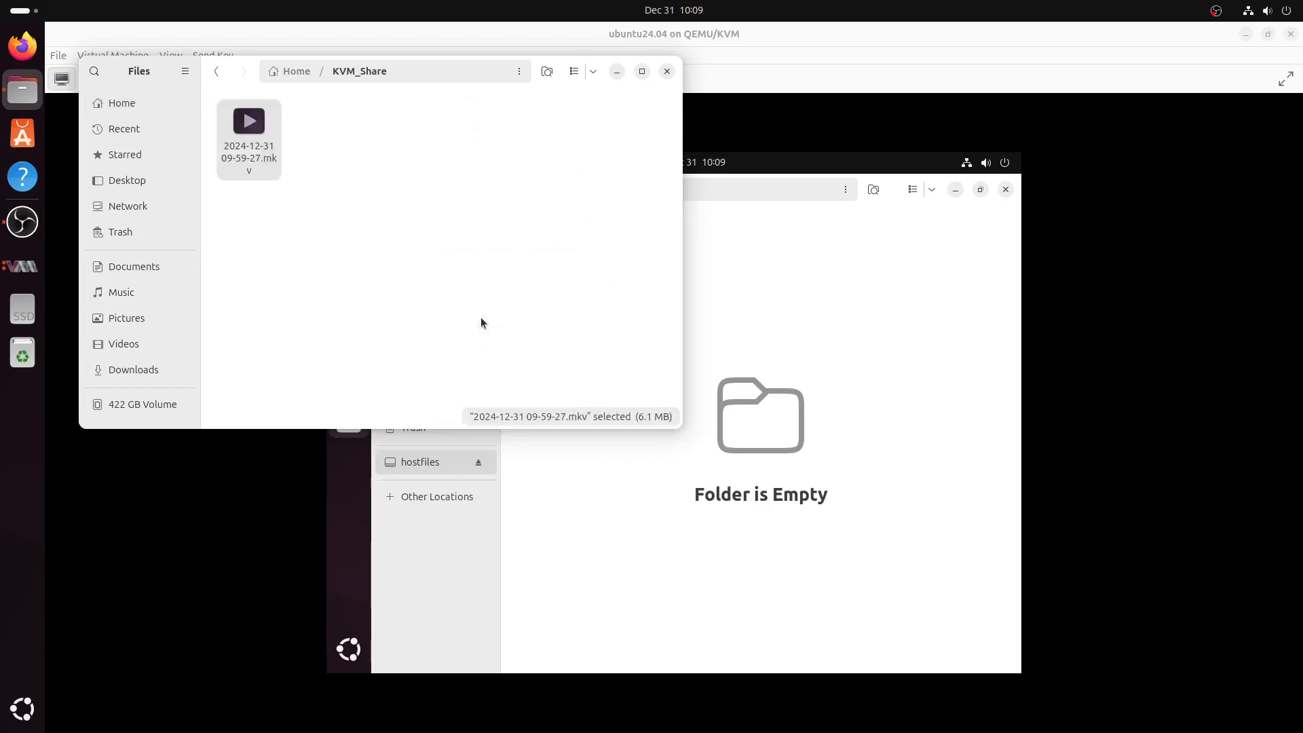
click(810, 376)
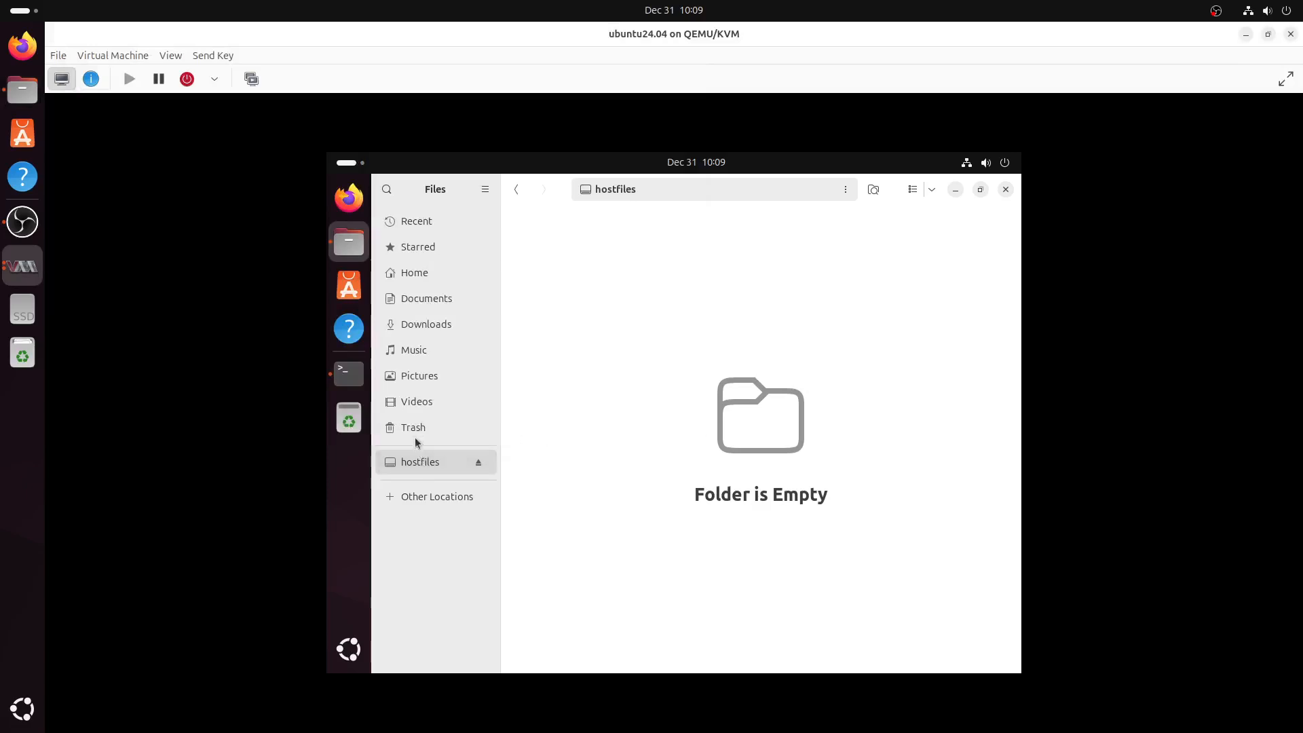
click(416, 403)
click(449, 469)
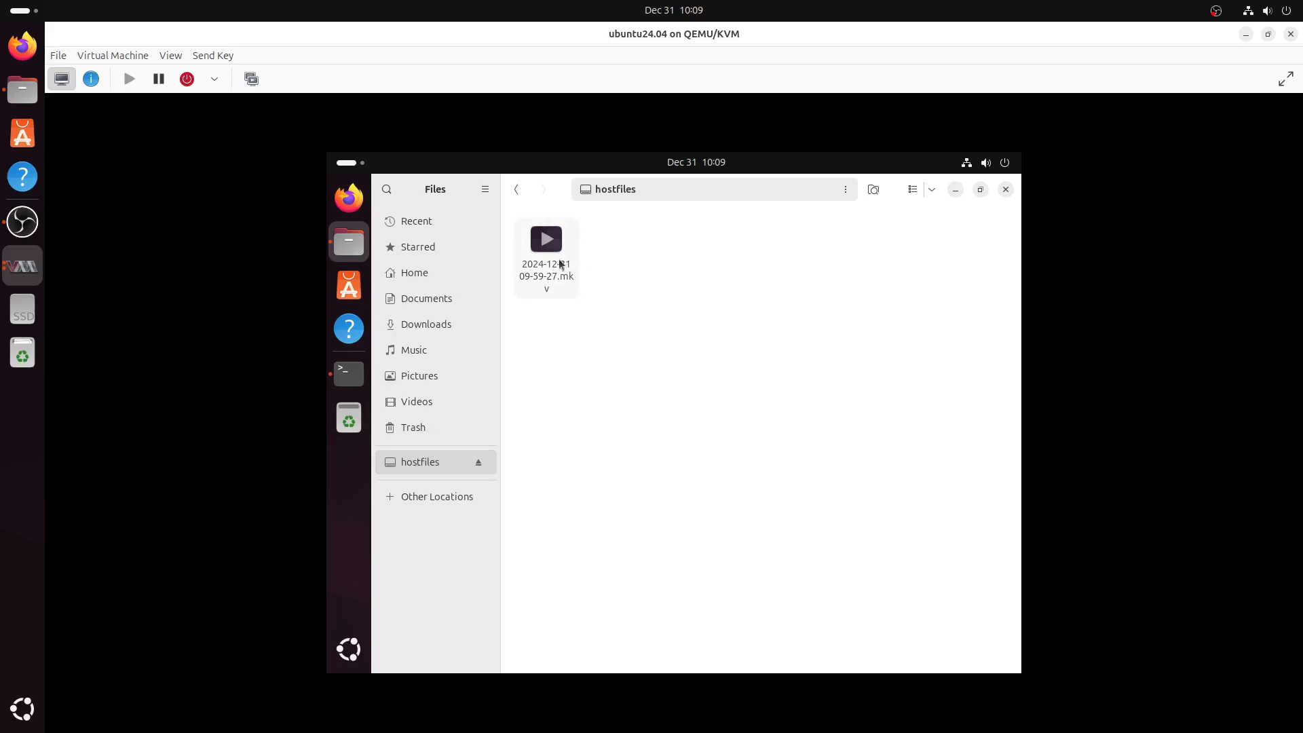
click(555, 270)
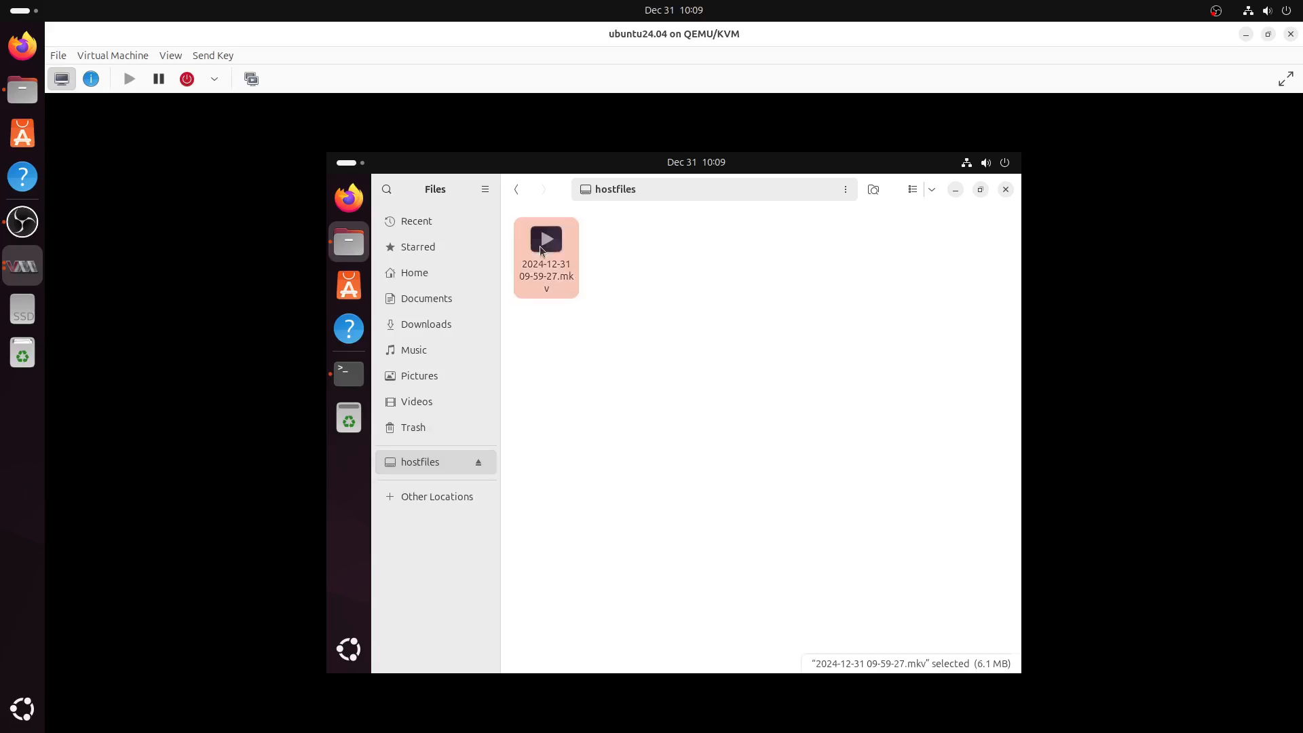
- Copy the snap folder from the guest's Home folder into the shared hostfiles folder
click(445, 325)
click(440, 298)
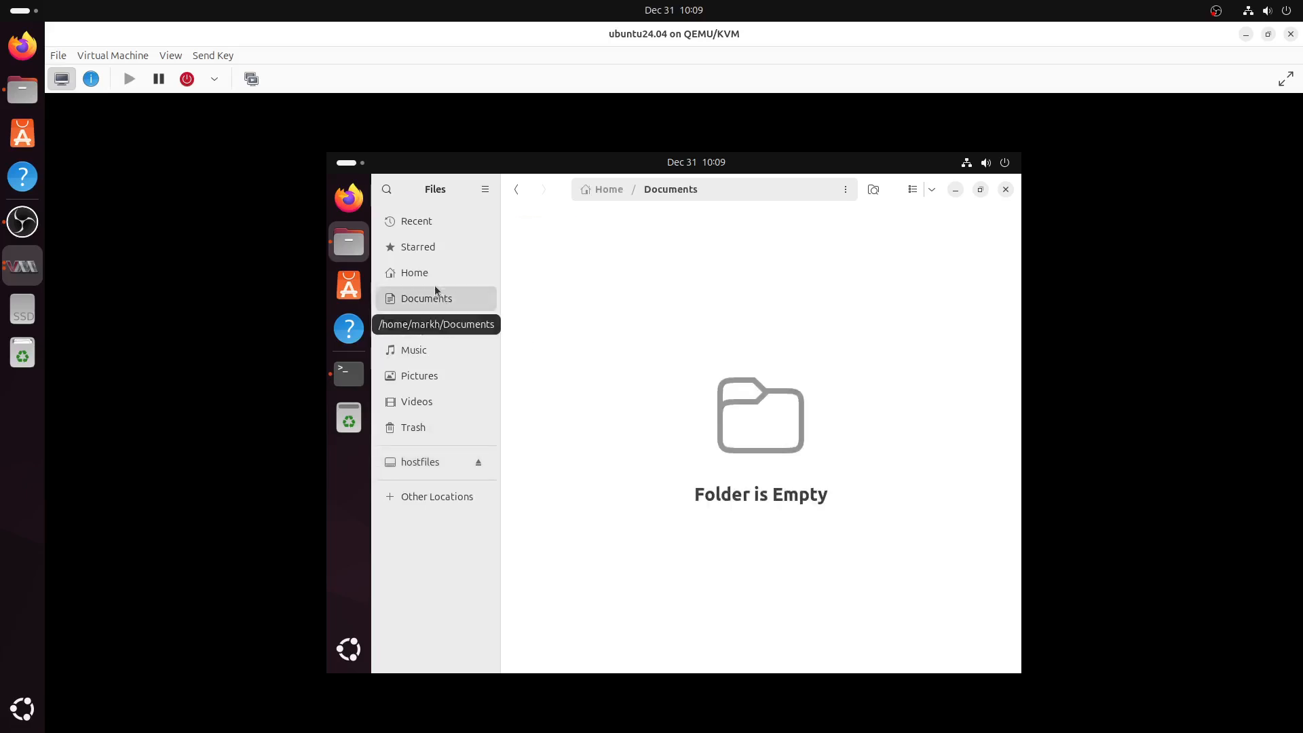
click(429, 274)
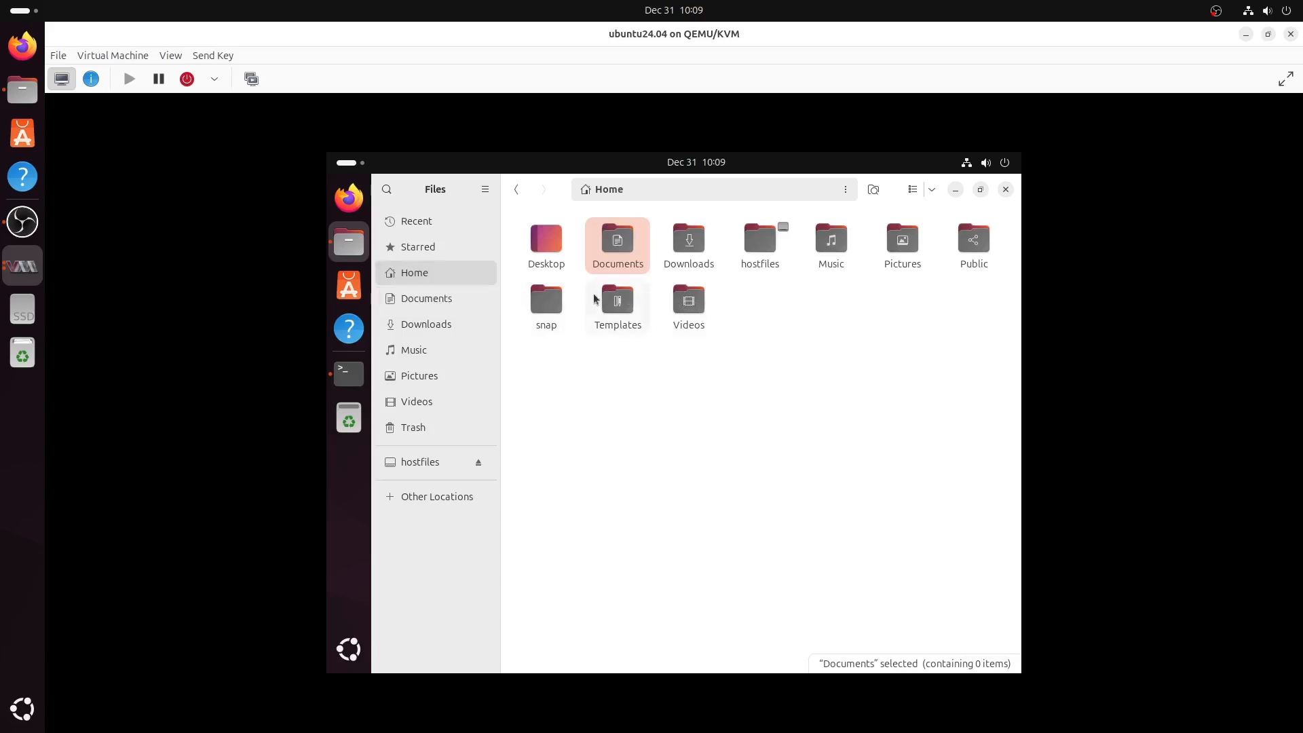
right_click(547, 303)
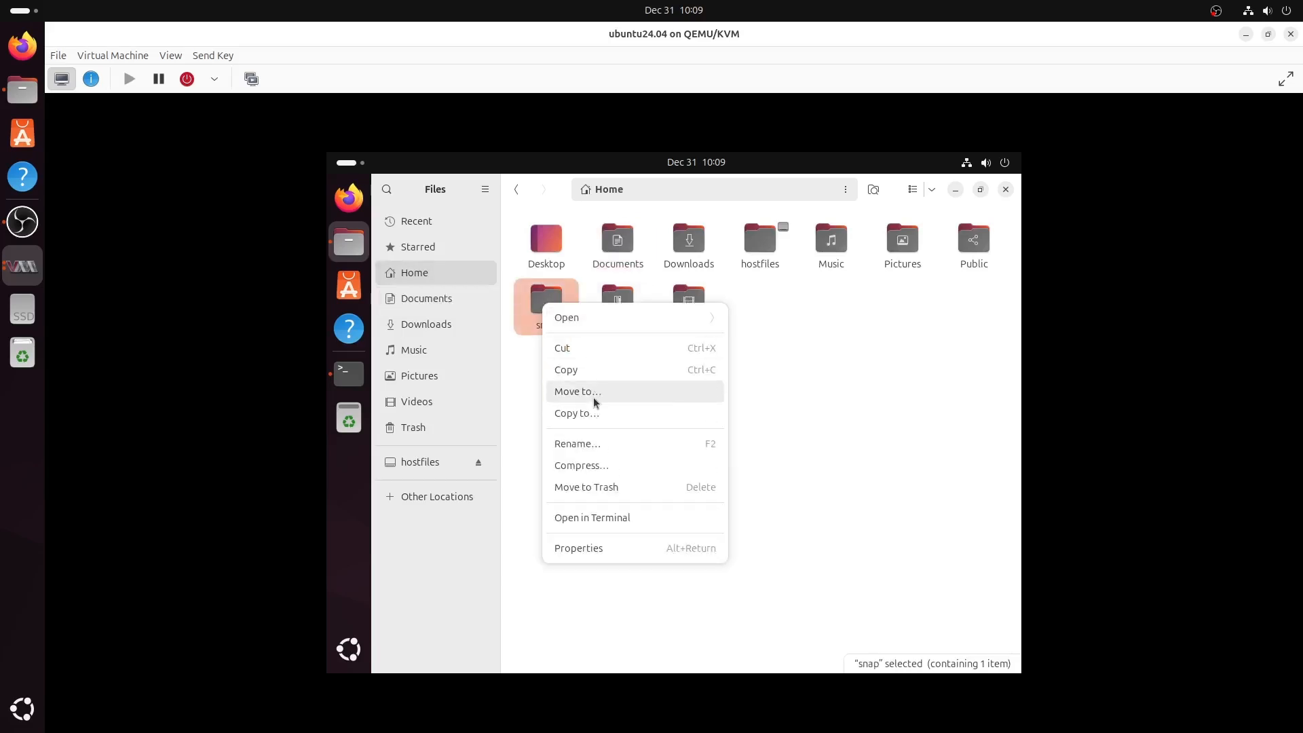
click(568, 369)
right_click(609, 391)
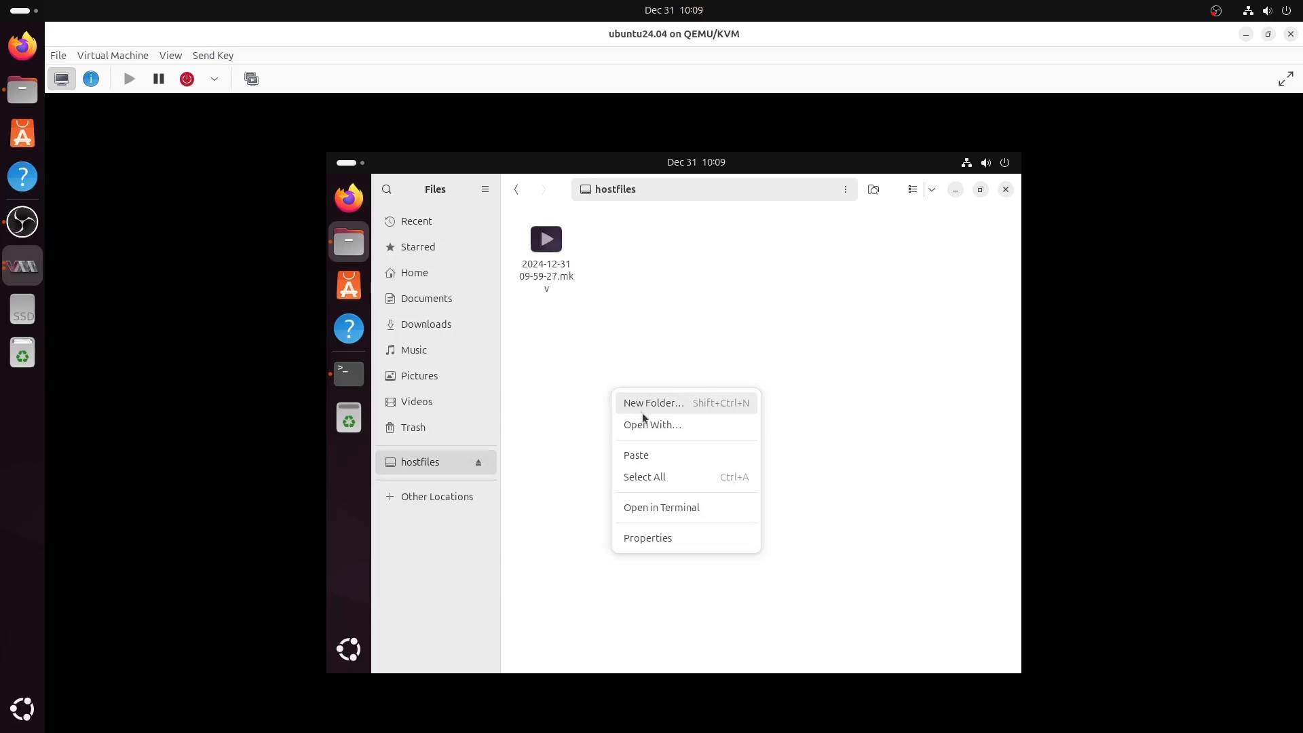
click(655, 451)
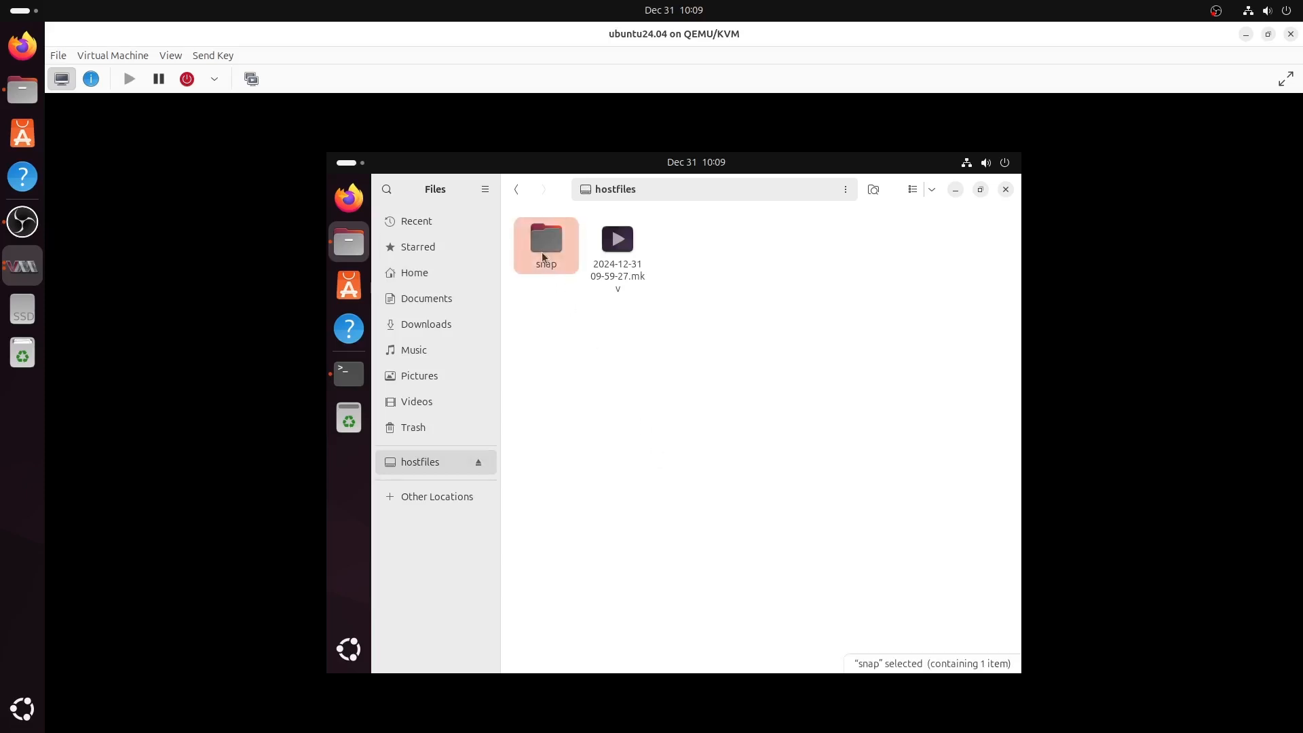
- Inspect the snap folder in the host's KVM_Share folder, authenticating with the account password, and return to the guest
click(28, 98)
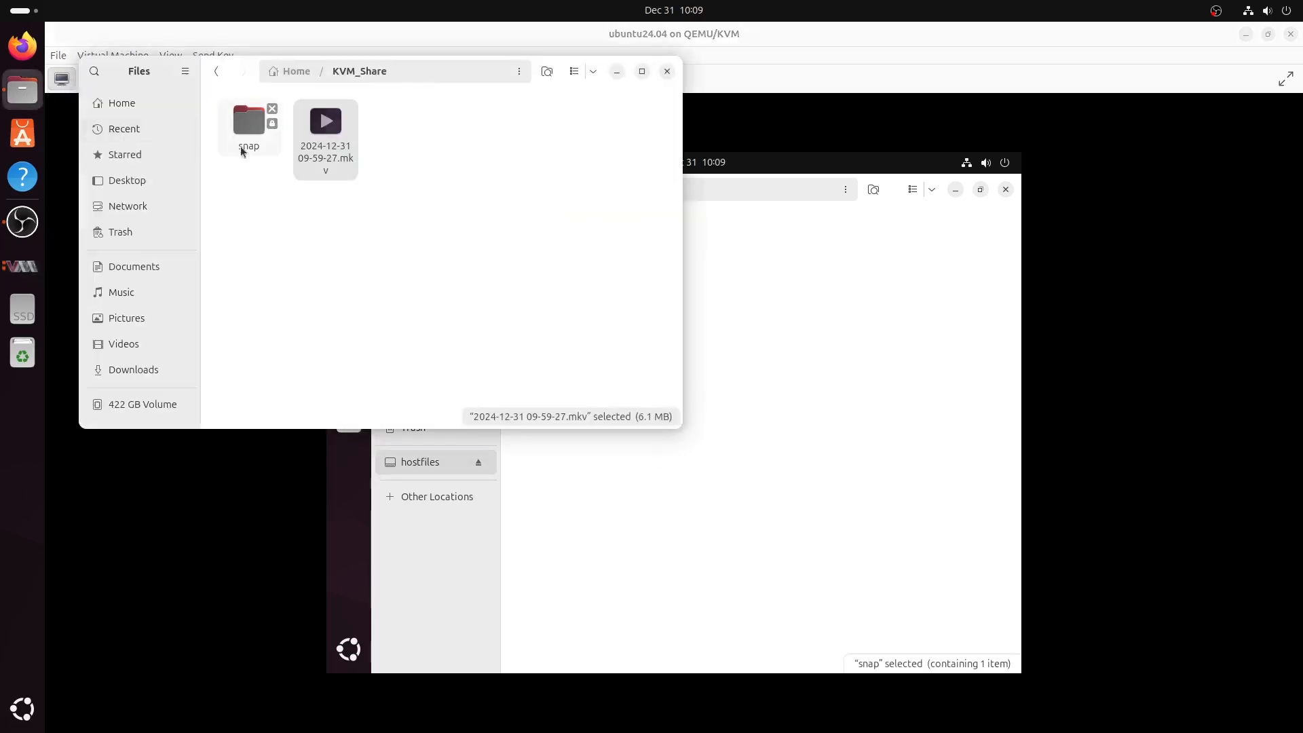
click(248, 131)
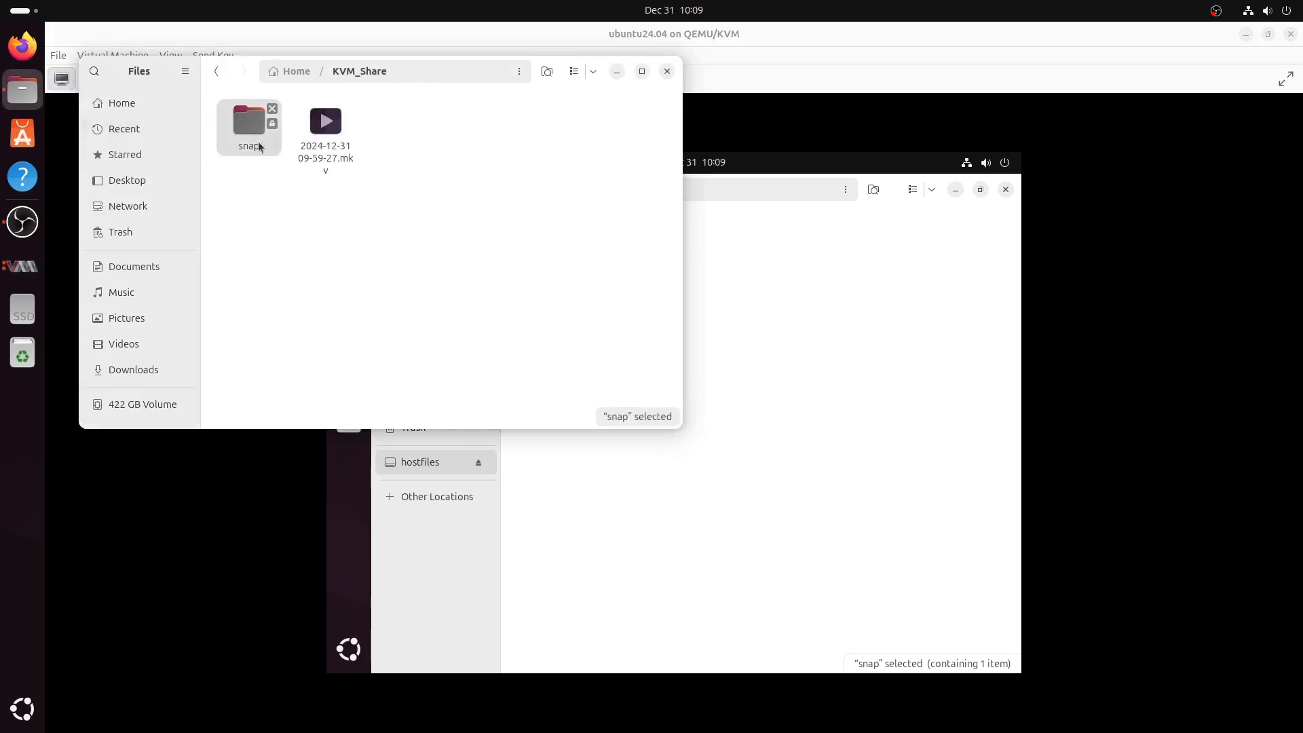
double_click(257, 142)
text(****)
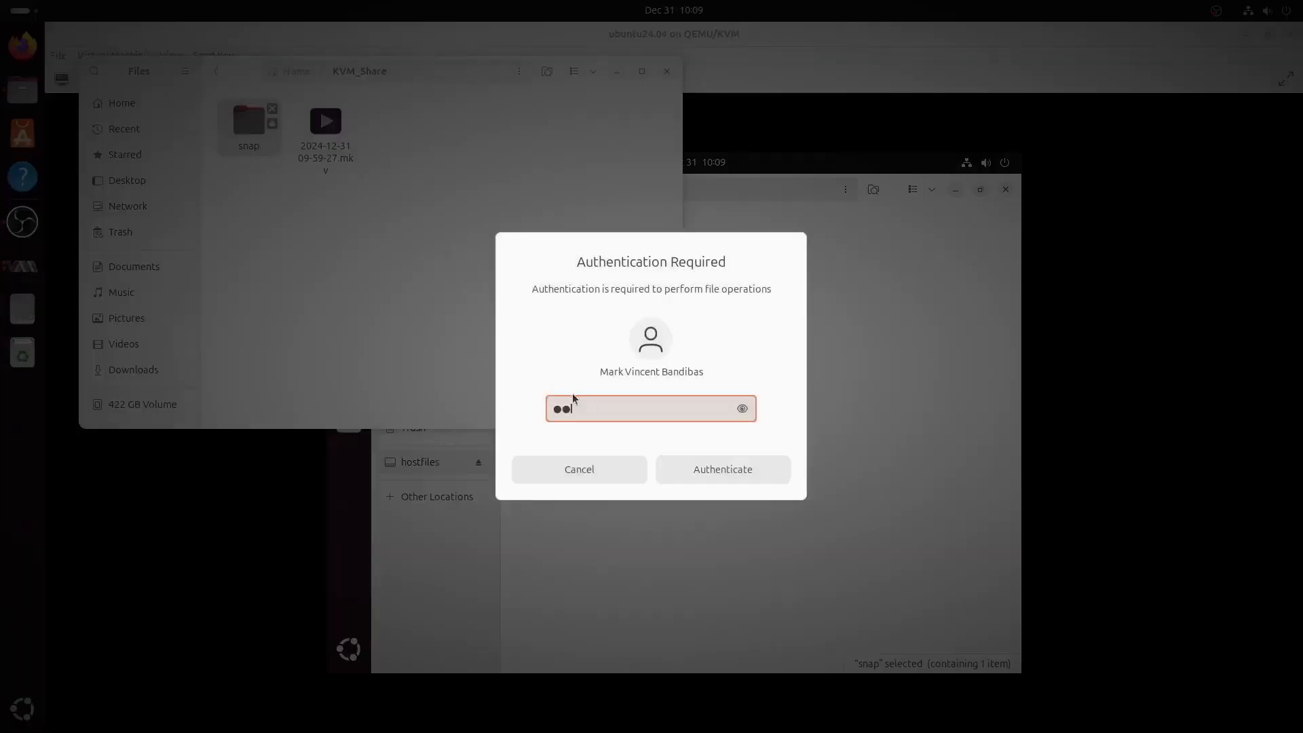
click(709, 470)
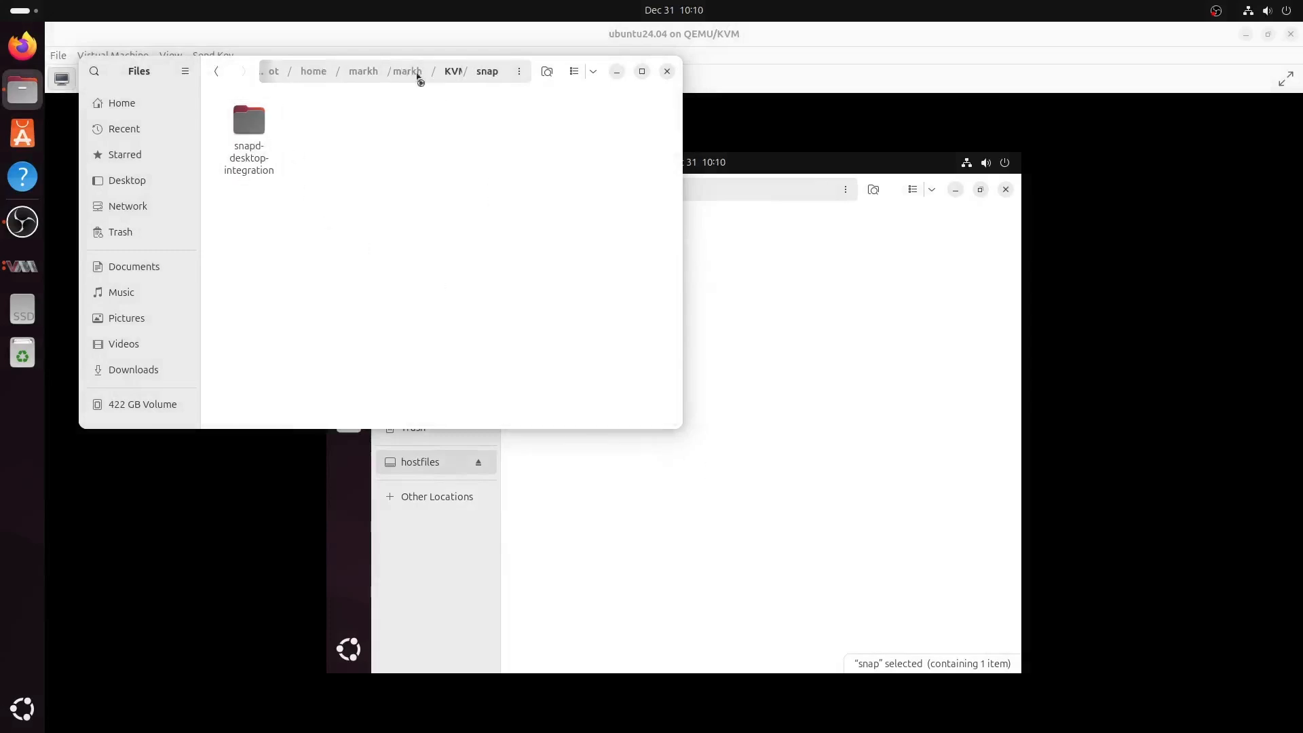
click(427, 71)
click(802, 257)
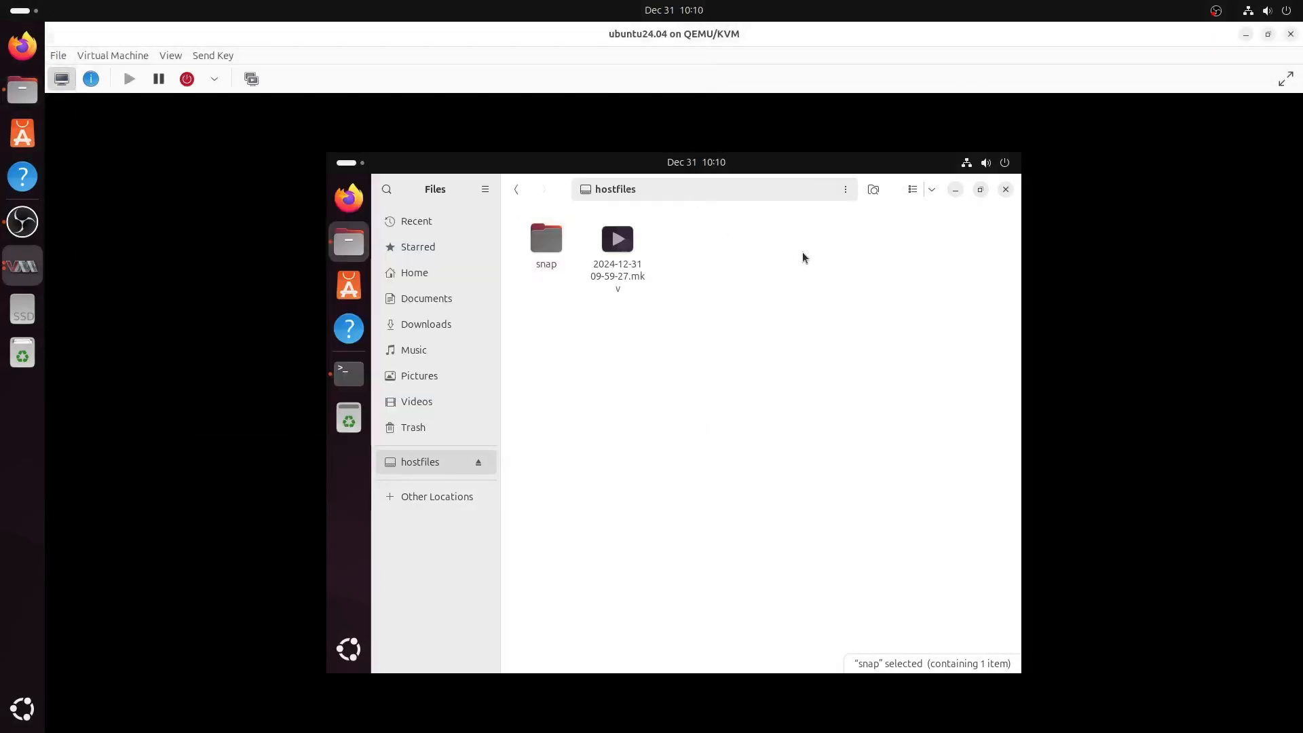